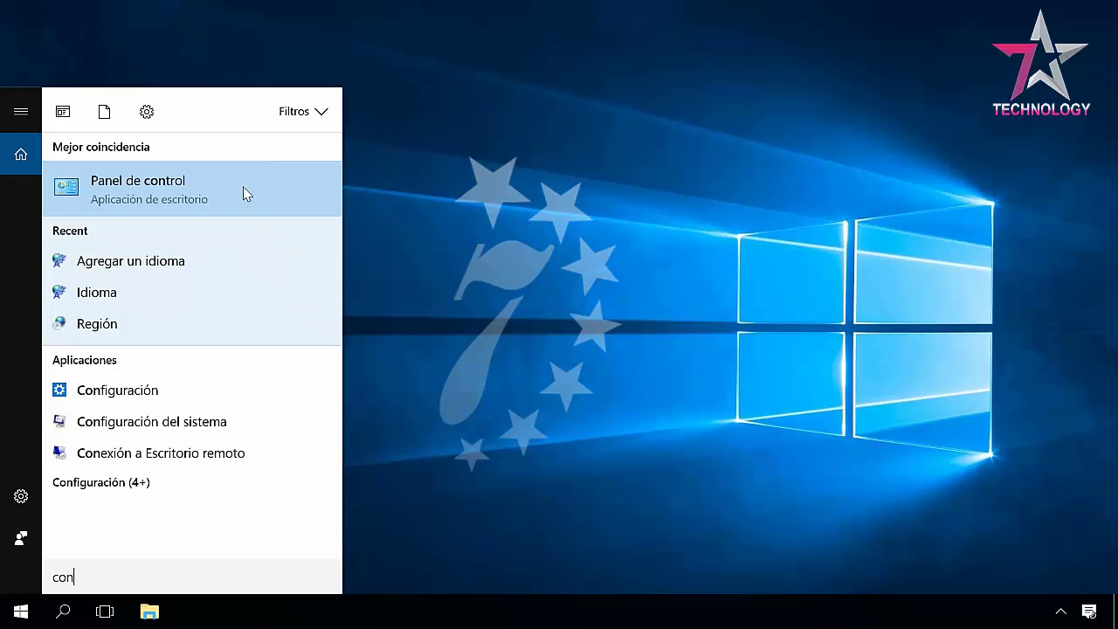
Open the Control Panel's language preferences and bring up the list of languages to add
left_click(244, 192)
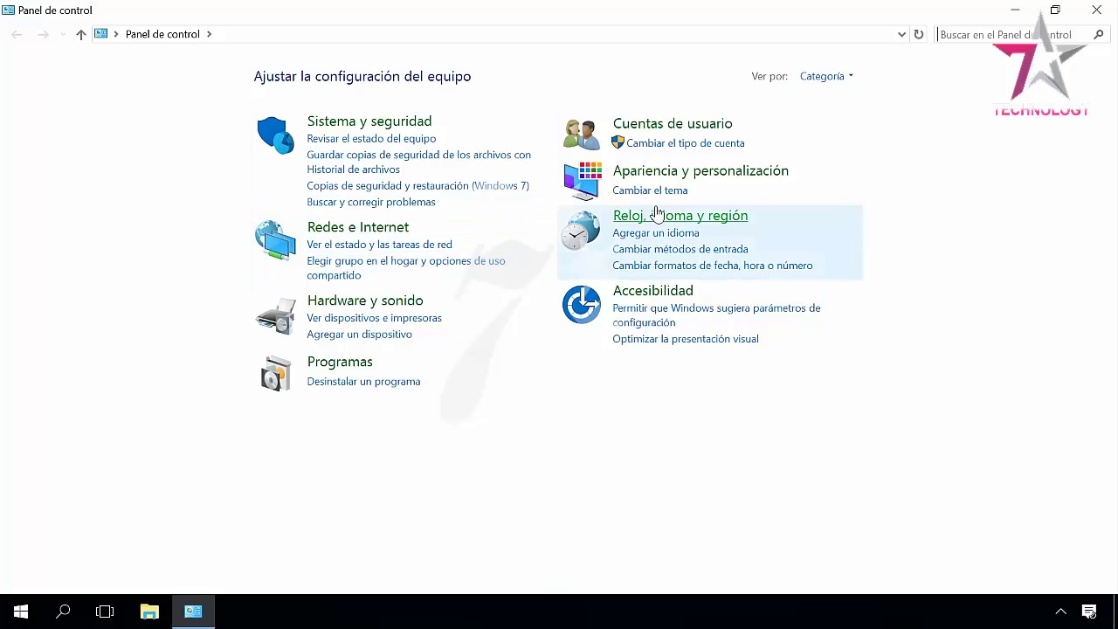
left_click(642, 234)
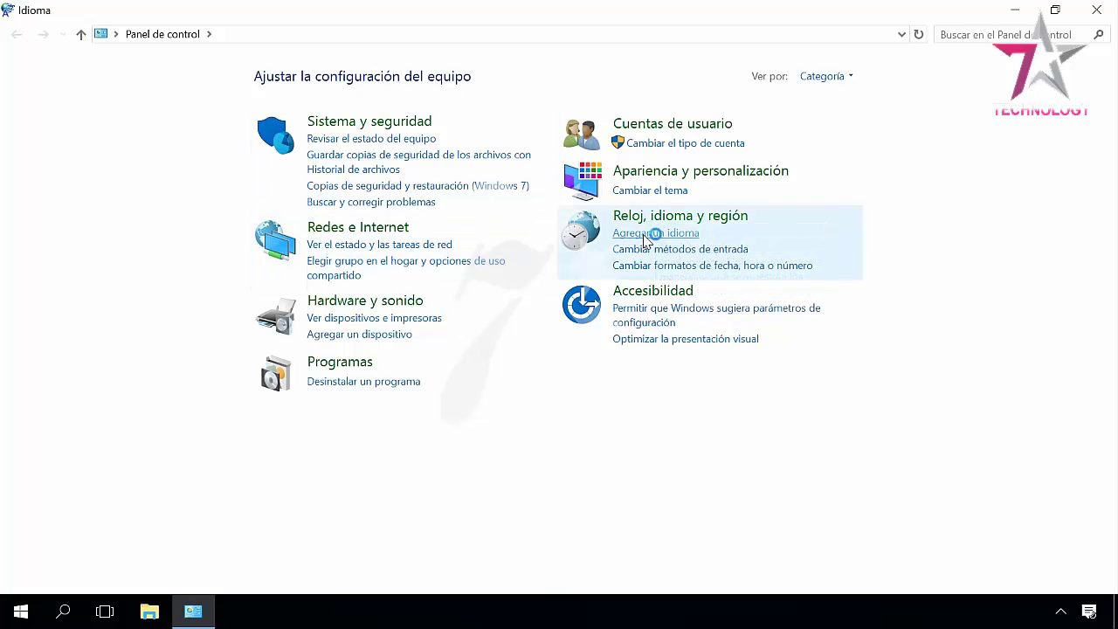
left_click(264, 140)
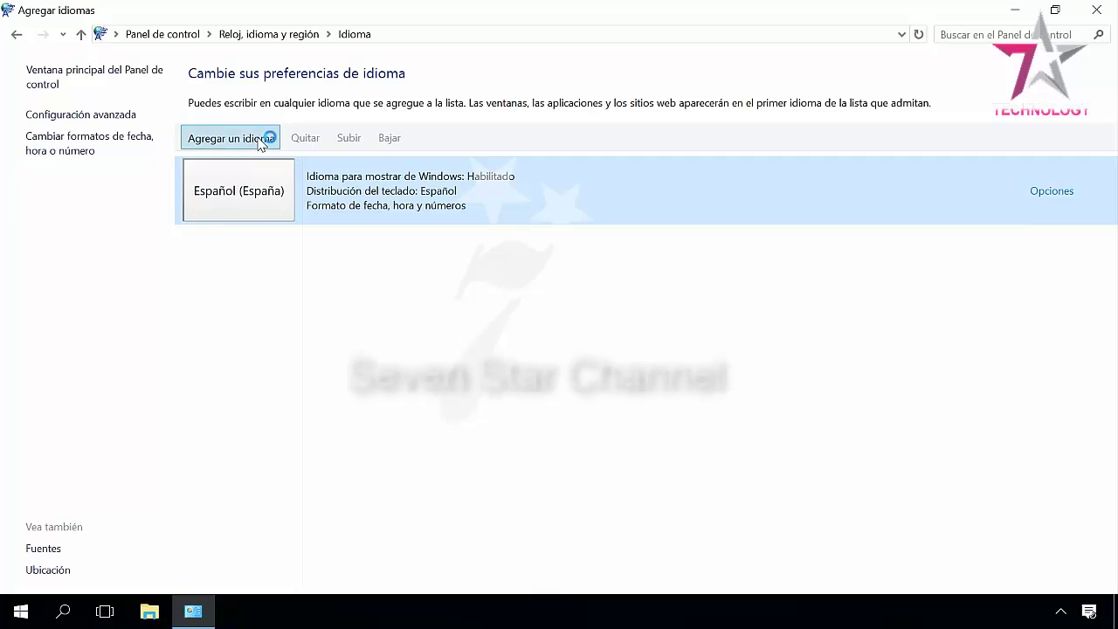
Add English in its United States regional variant to the language list
scroll(437, 314, "down", 10)
left_click(407, 298)
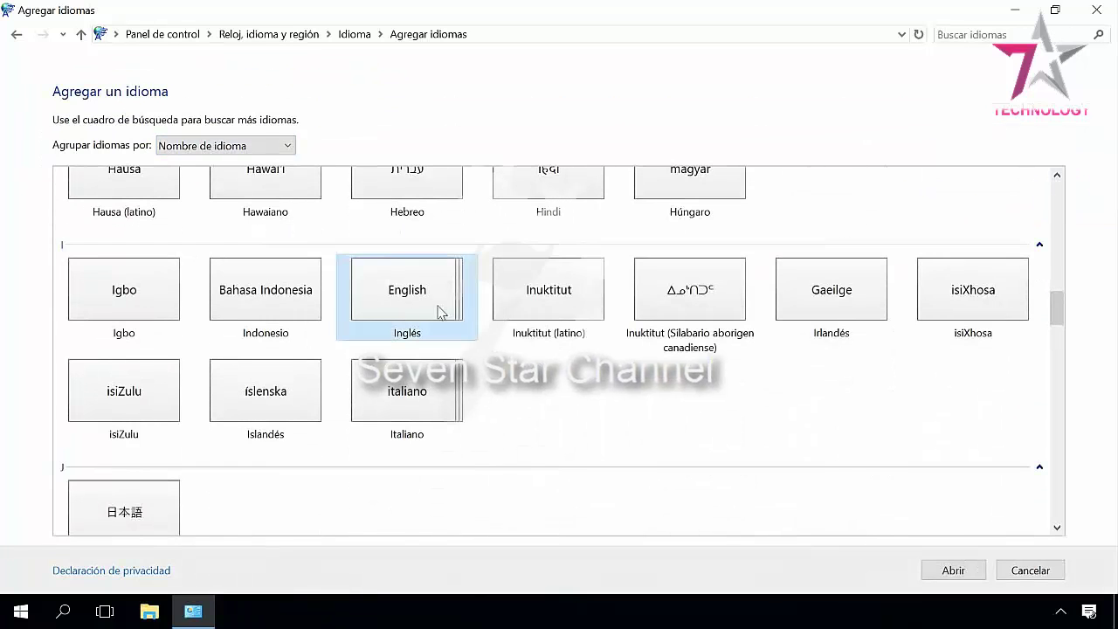
left_click(951, 571)
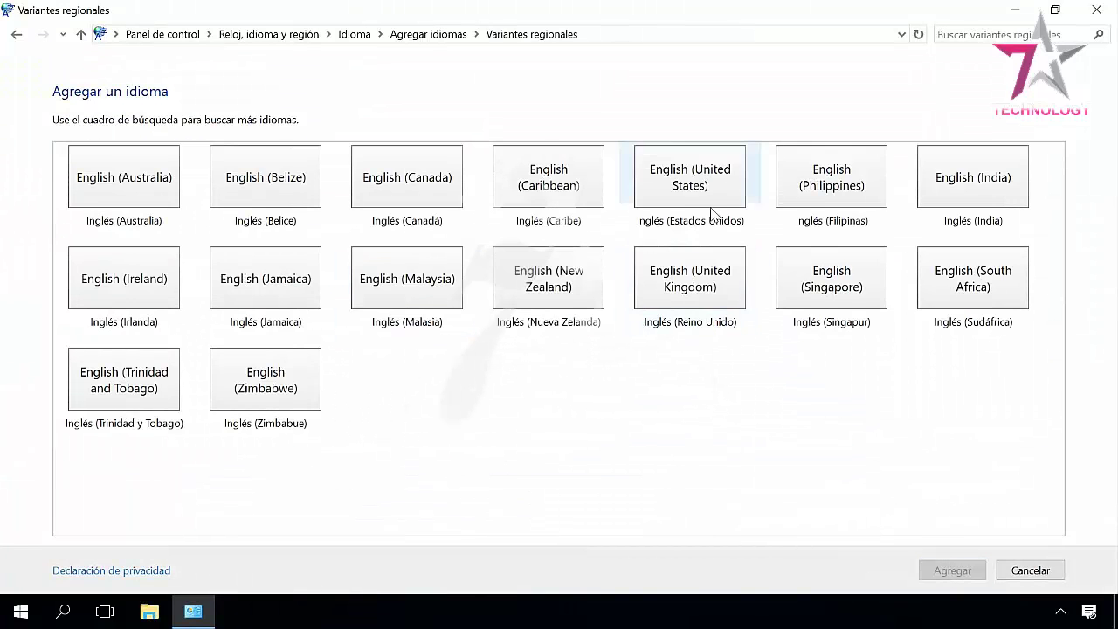
left_click(739, 202)
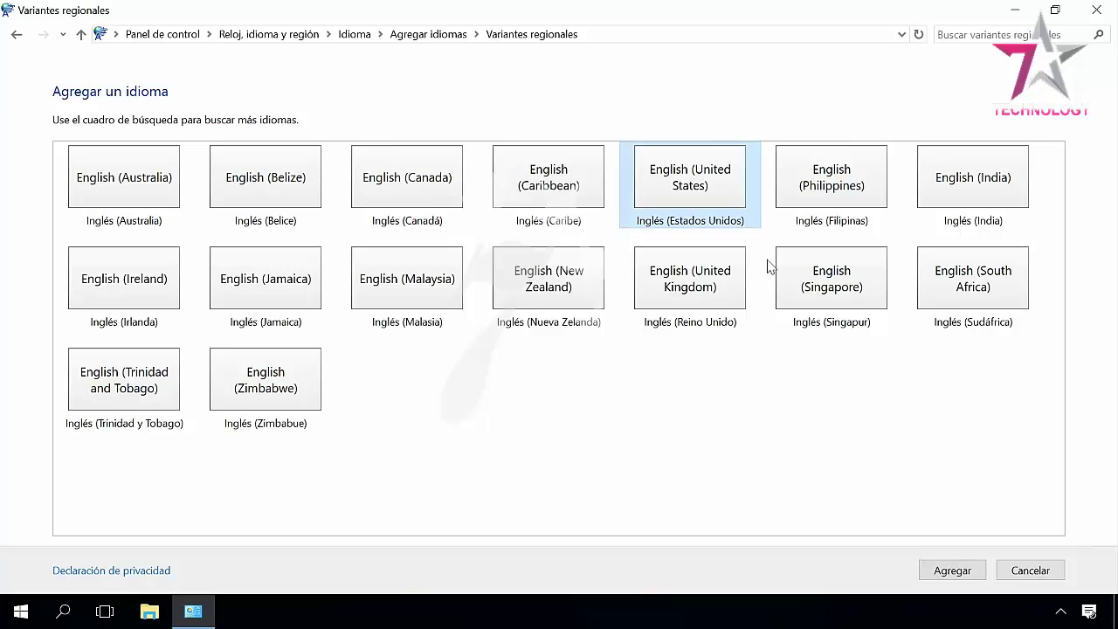
left_click(954, 572)
Select English (United States) in the language list and switch the active keyboard input to Inglés (Estados Unidos)
left_click(559, 277)
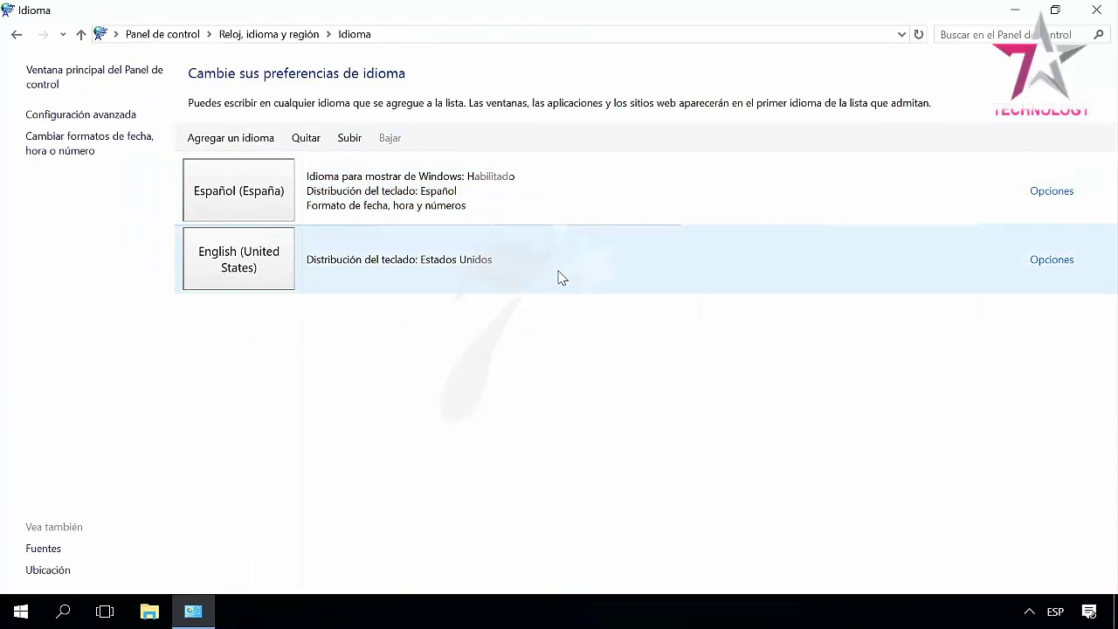
left_click(1056, 613)
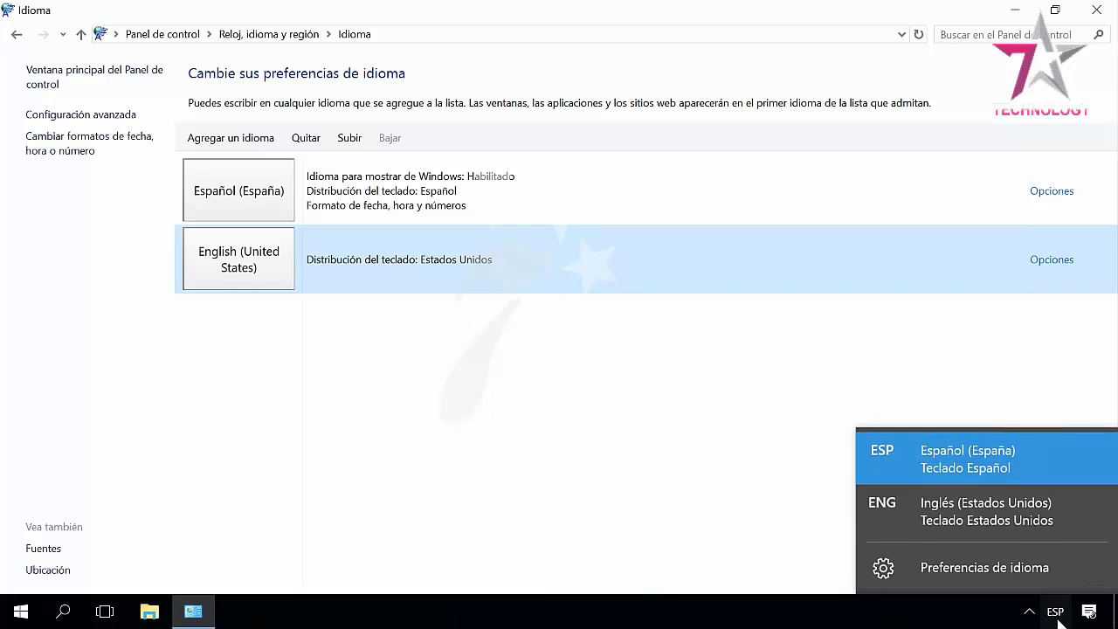
left_click(984, 521)
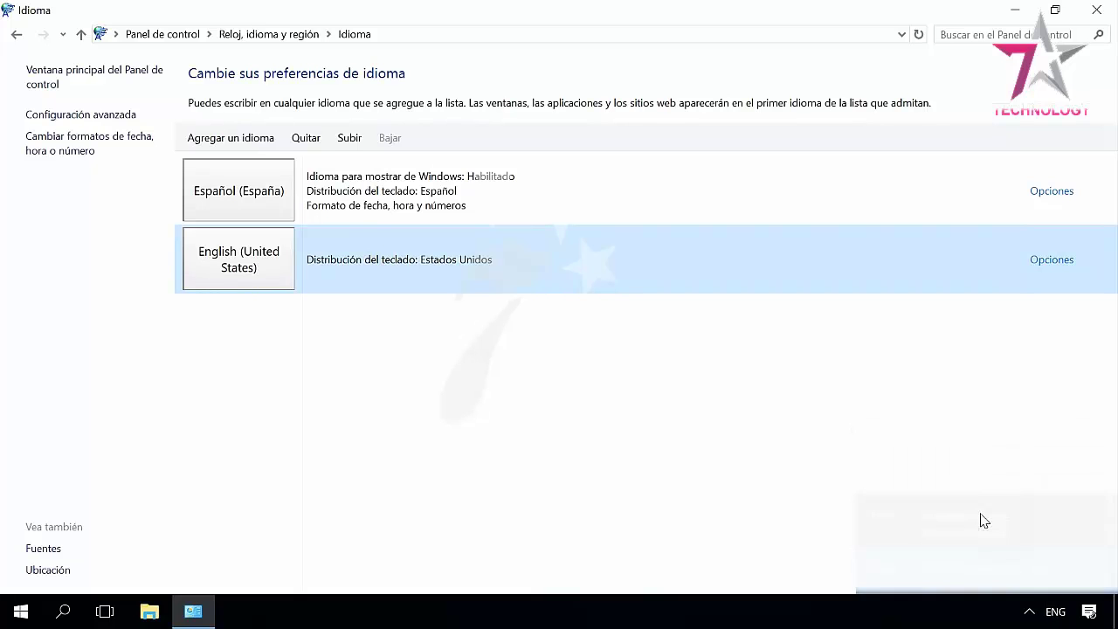
Download and install the display language pack for English (United States), allowing the installer to make changes, and close it
left_click(1053, 261)
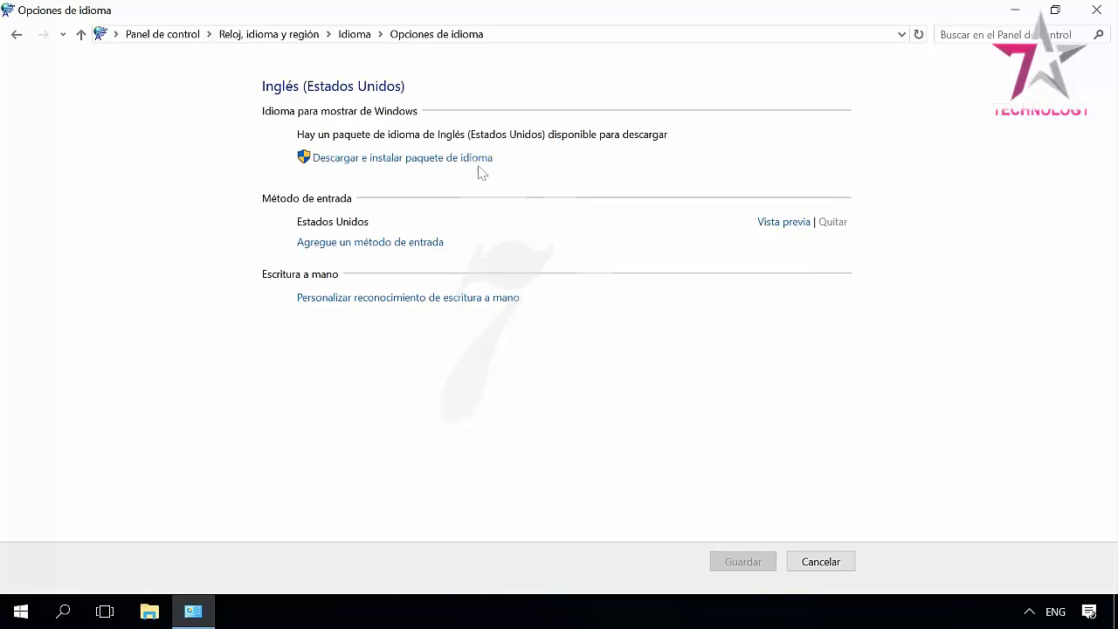
left_click(464, 161)
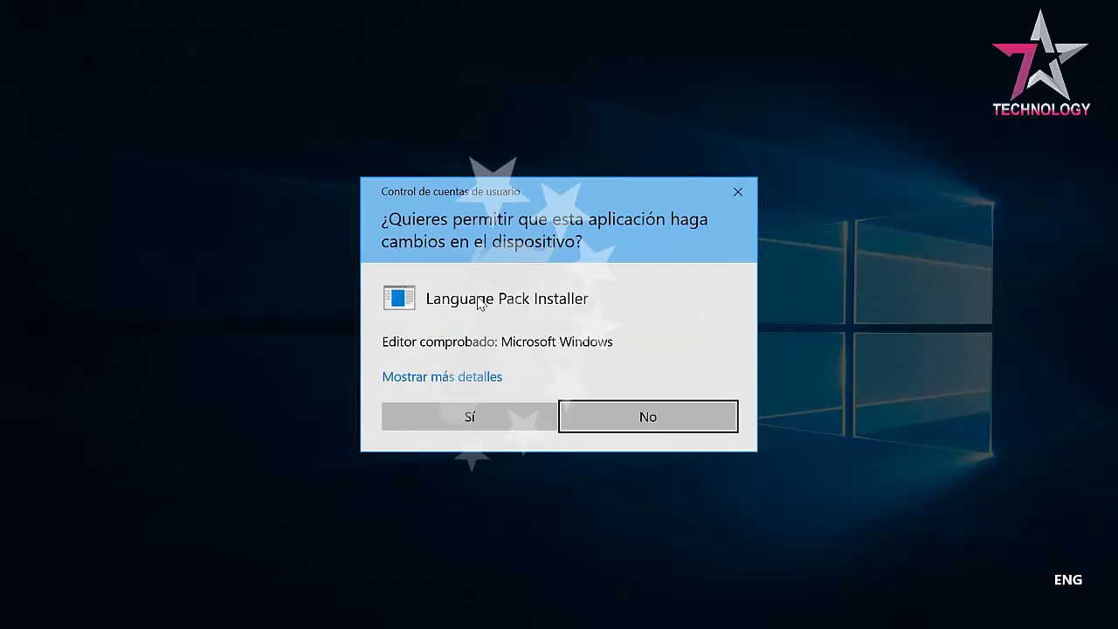
left_click(486, 426)
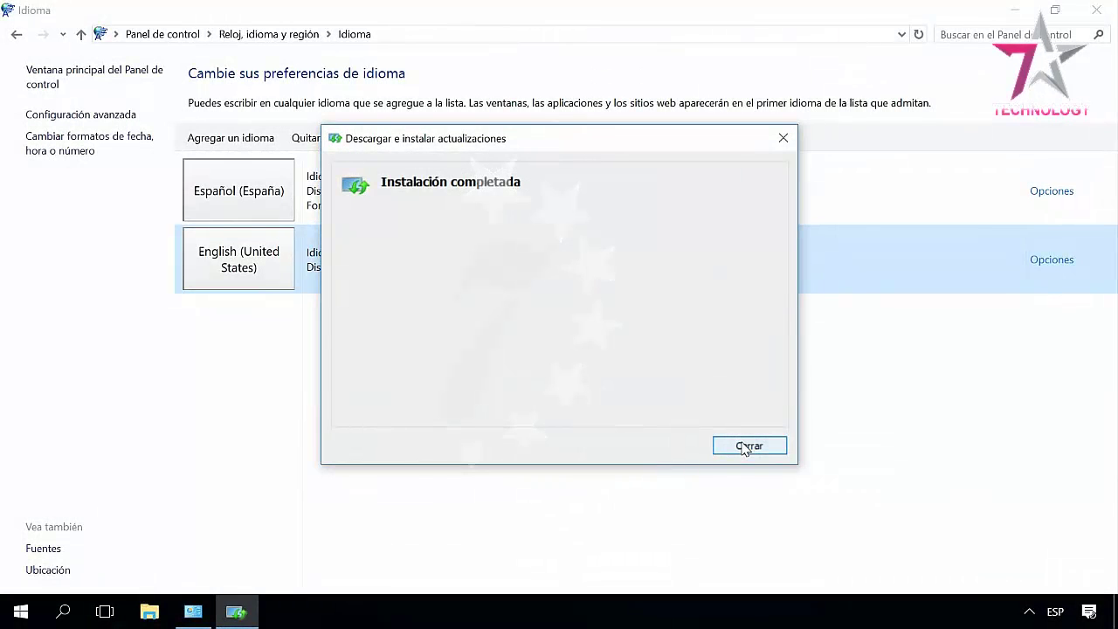
left_click(749, 447)
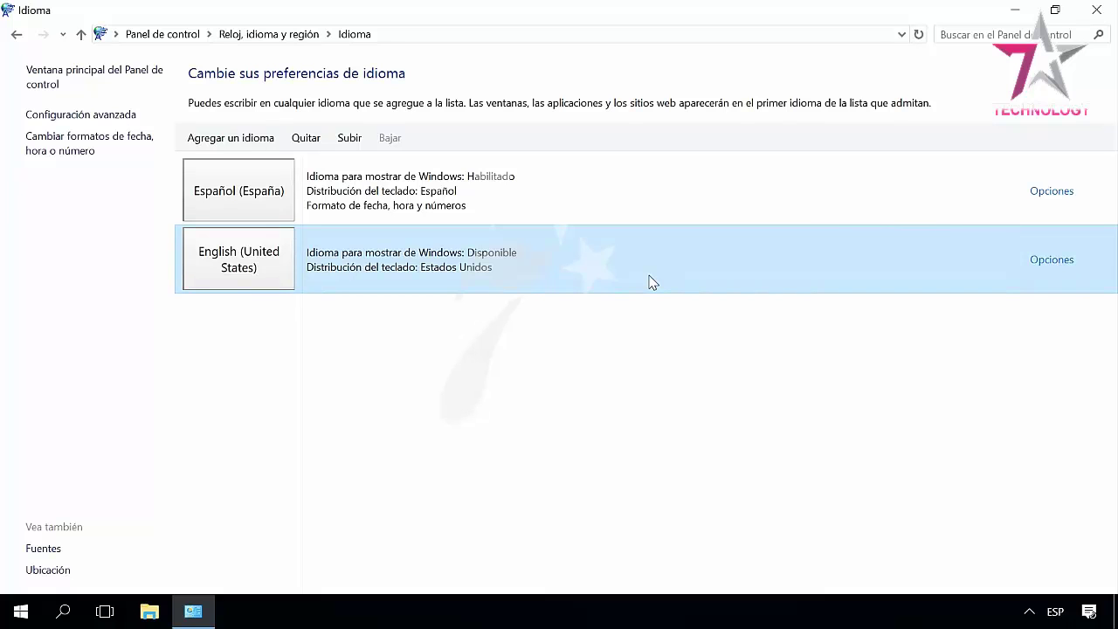
Move English (United States) above Español (España) in the language list and sign out of Windows
left_click(350, 138)
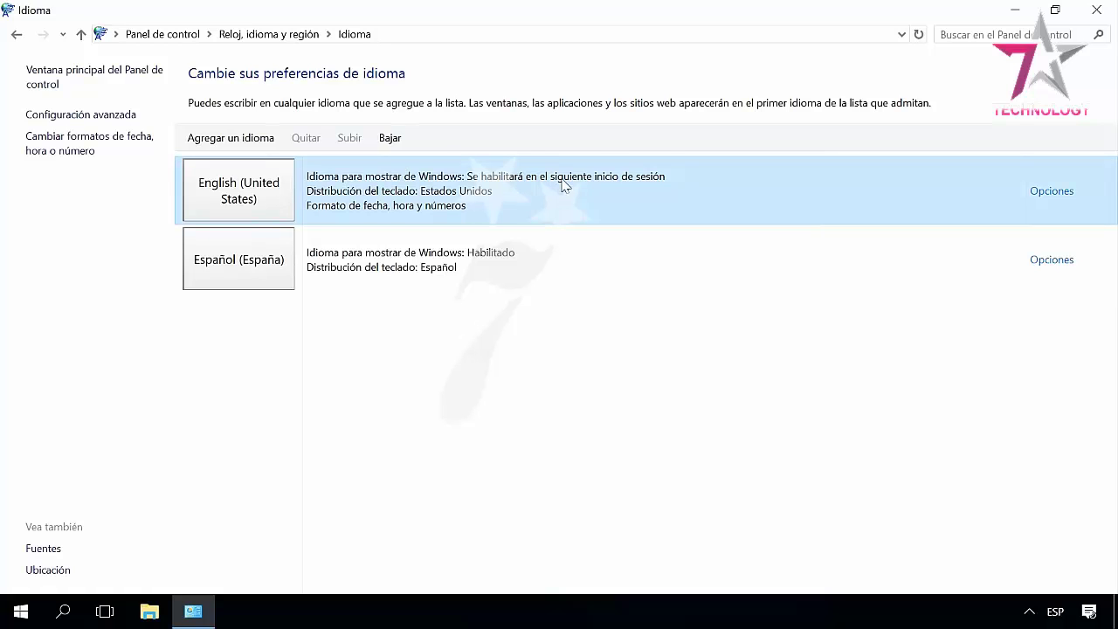
left_click(27, 615)
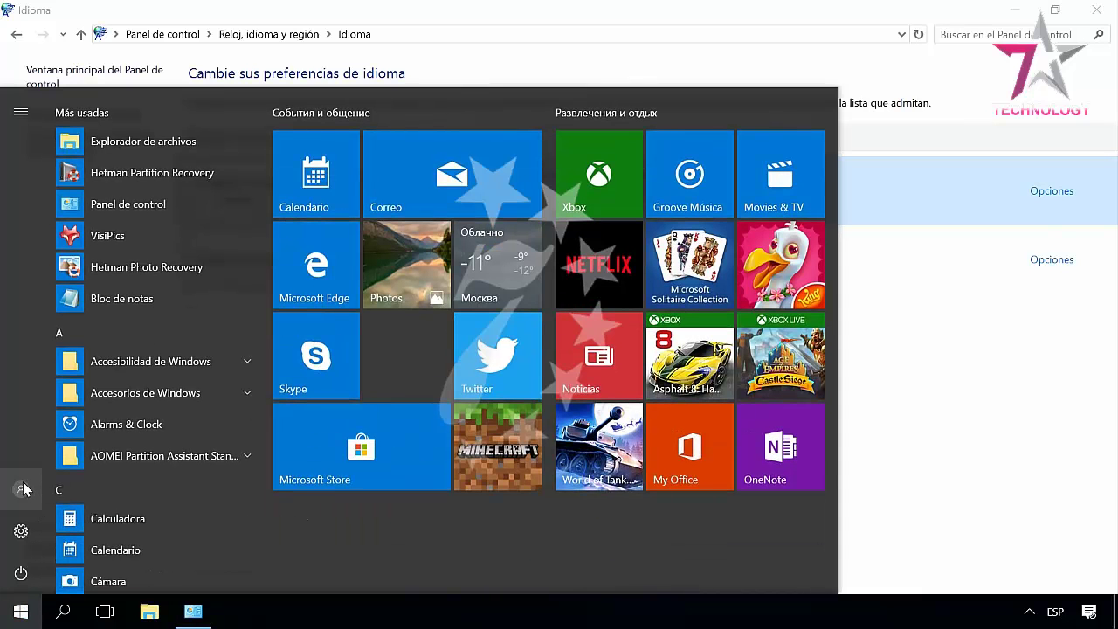
left_click(23, 489)
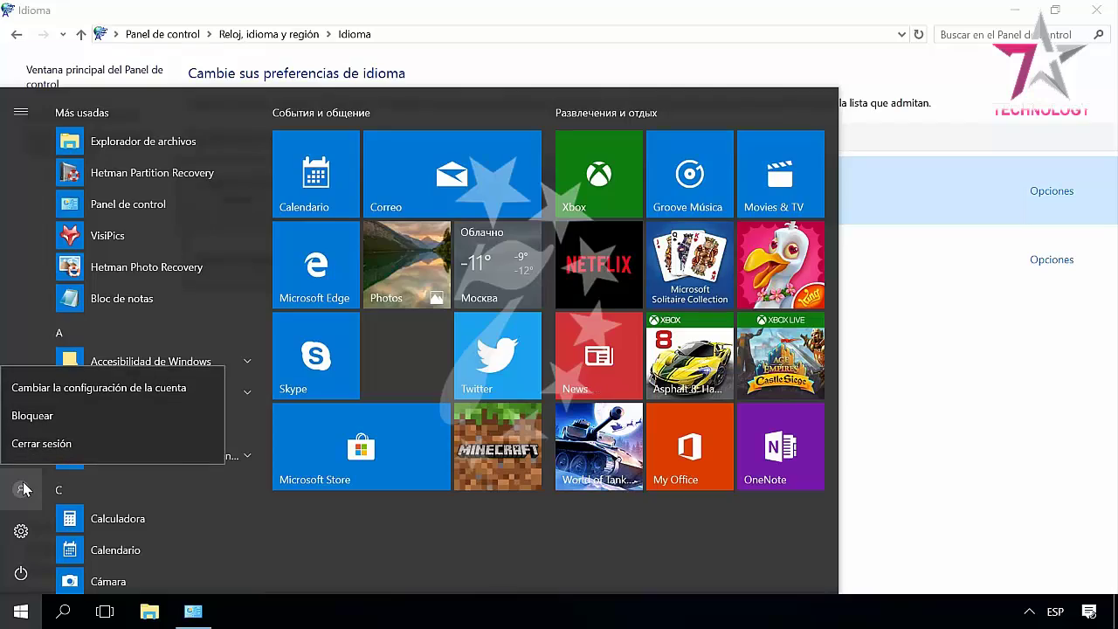
left_click(48, 445)
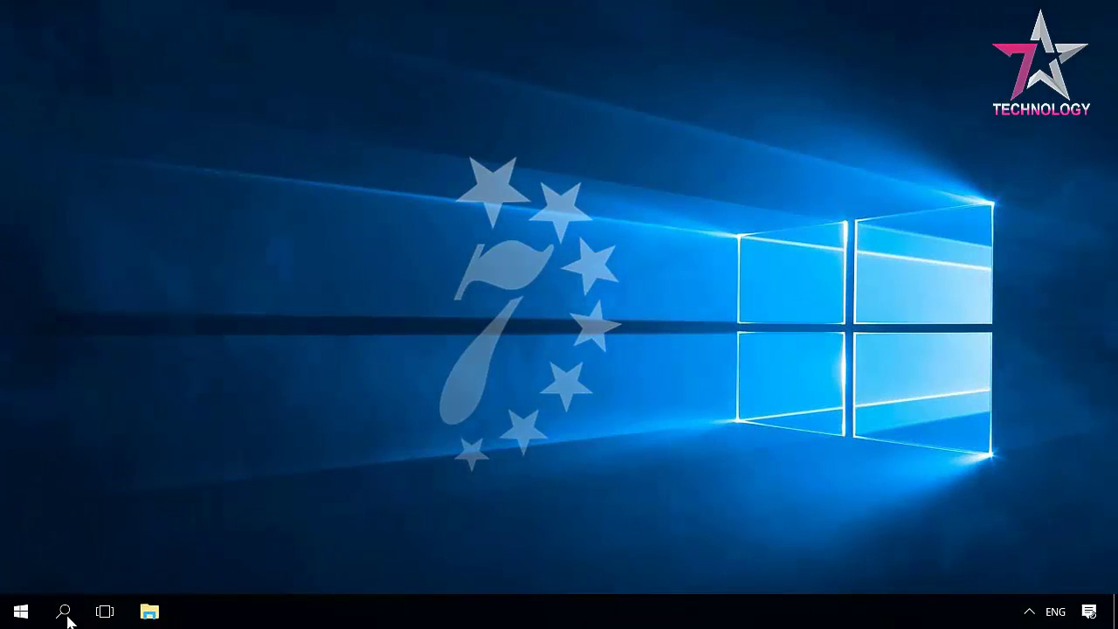
Search for "con" to reopen the Control Panel and open the Region settings under Clock, Language, and Region
left_click(66, 617)
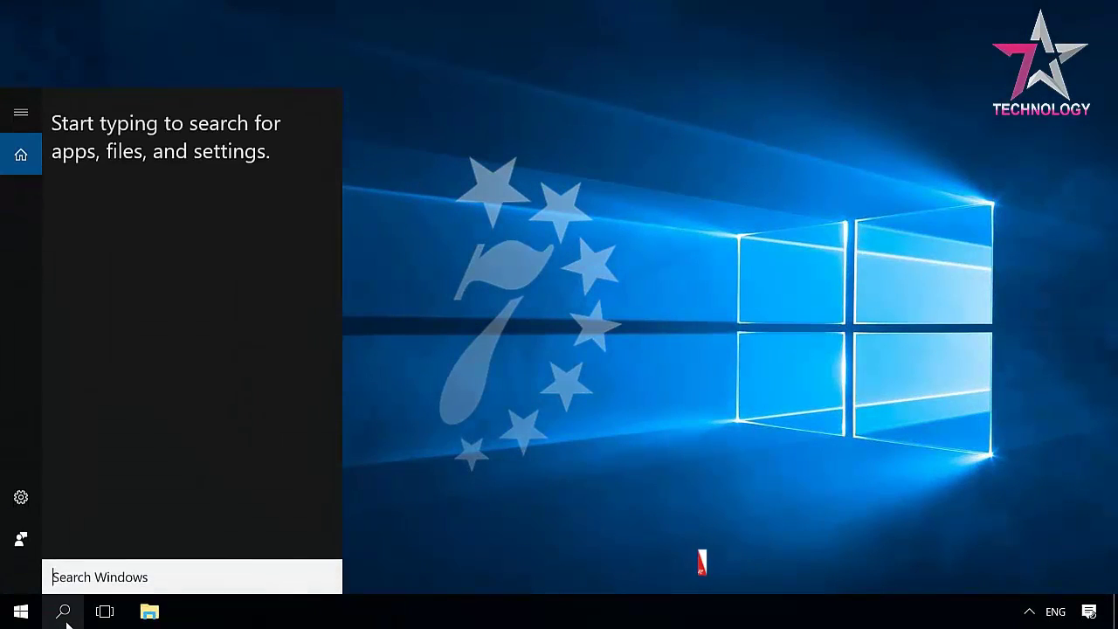
type("con")
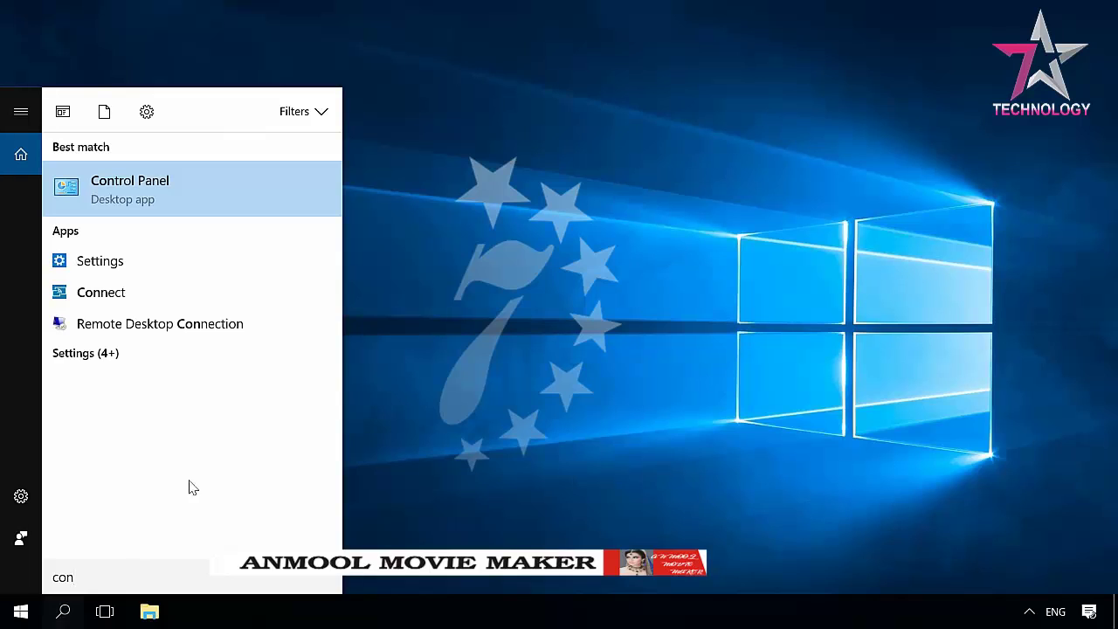
left_click(194, 201)
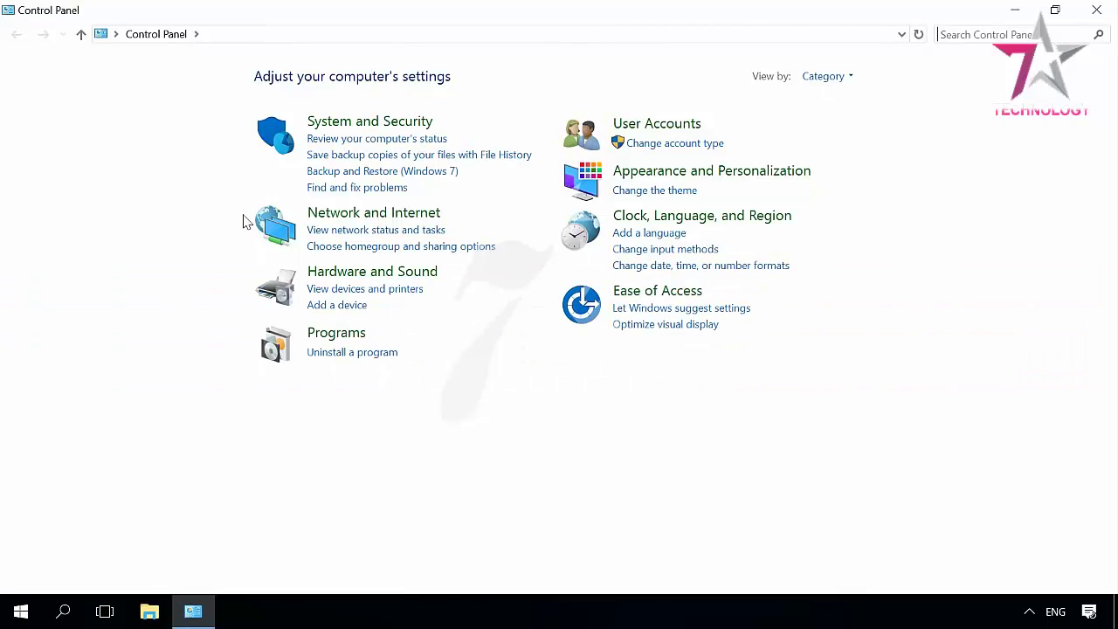
left_click(735, 218)
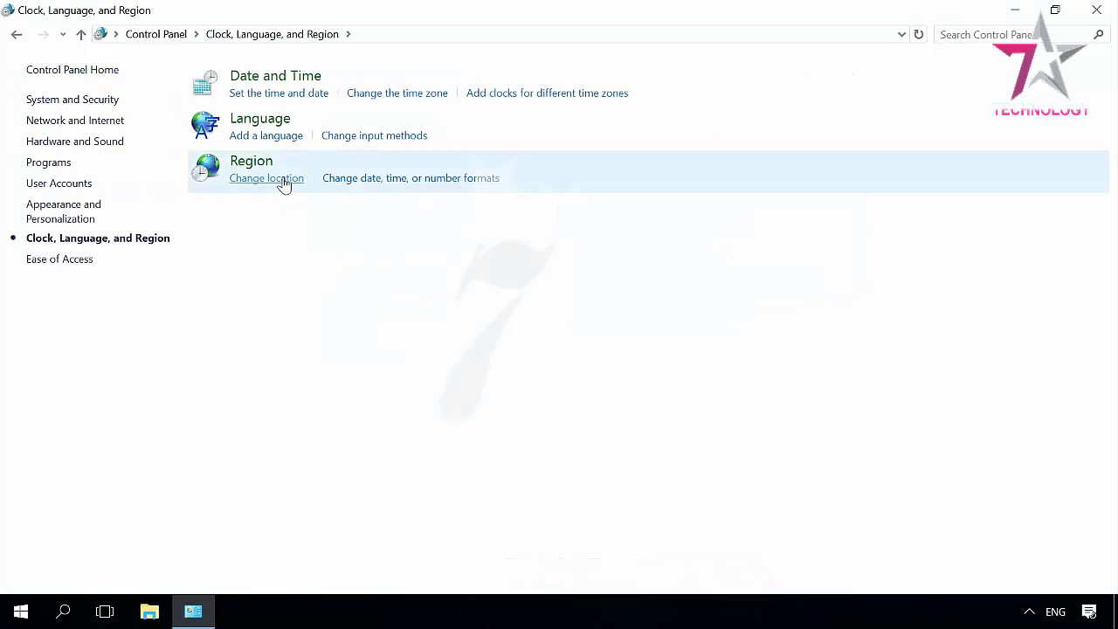
left_click(255, 166)
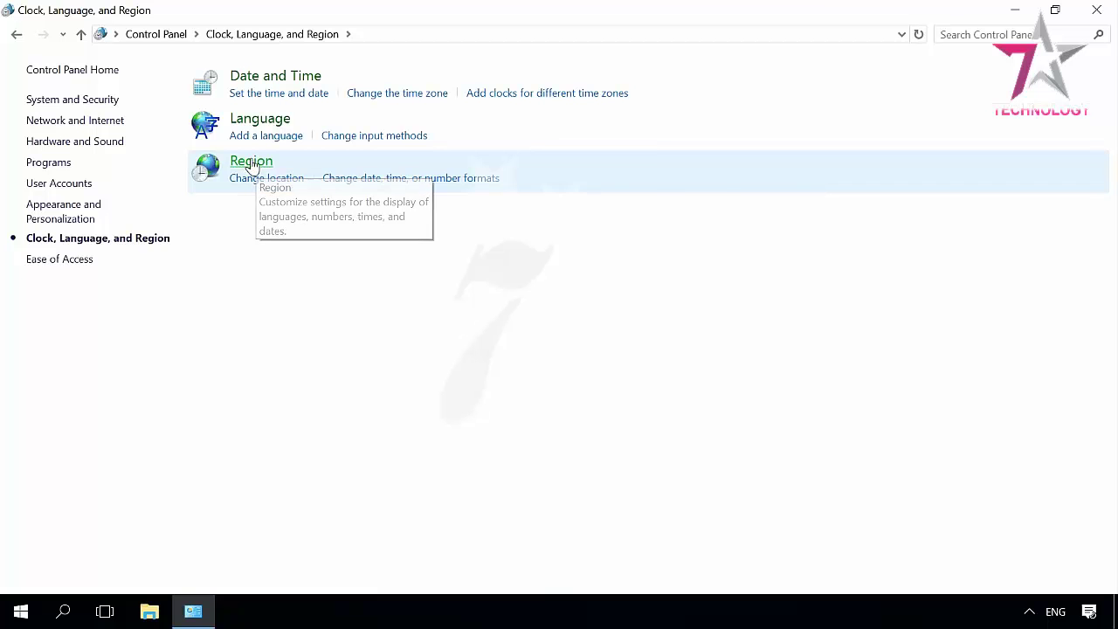
left_click_drag(204, 79, 327, 50)
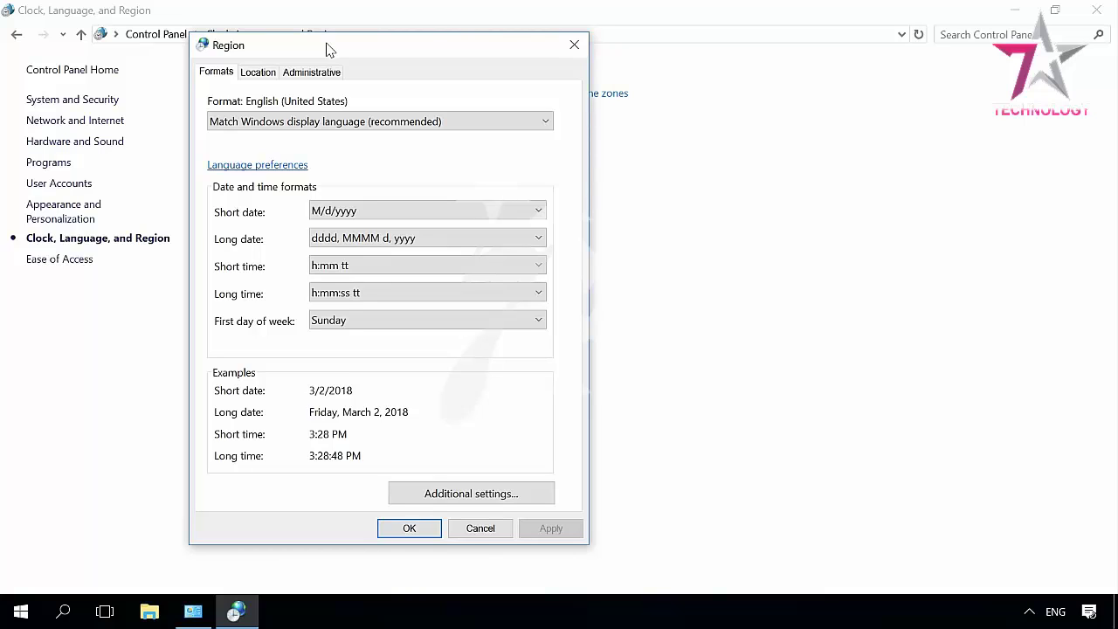
Set the home location to United States in the Region settings
left_click(258, 72)
left_click(550, 187)
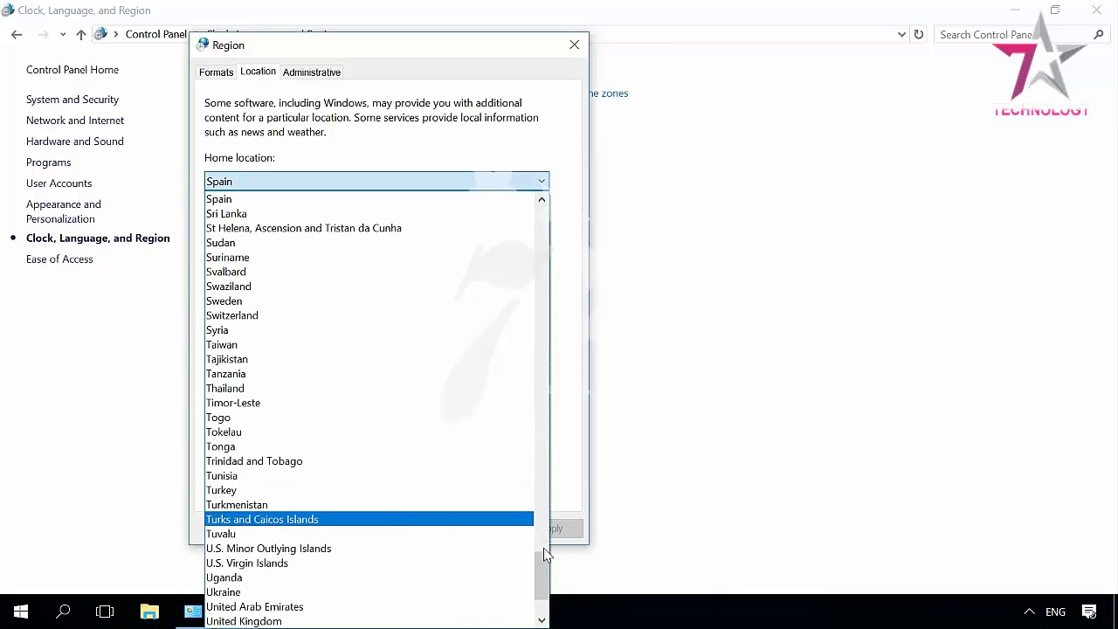
scroll(540, 559, "down", 4)
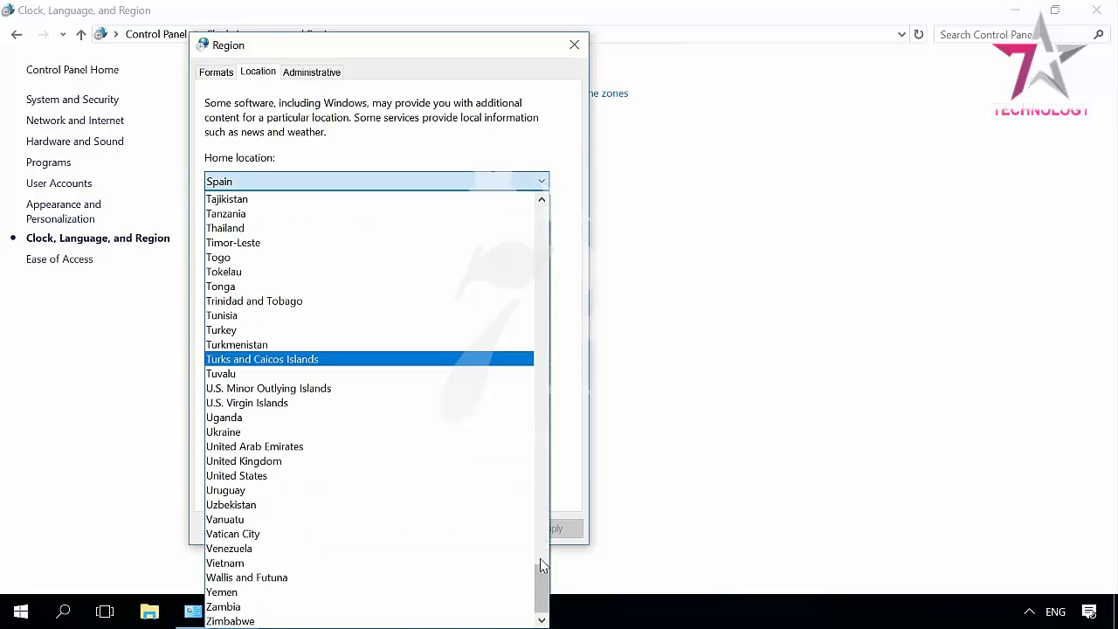
left_click(271, 475)
Apply the region changes, copy the current settings to the welcome screen, system accounts and new user accounts, and restart Windows
left_click(312, 72)
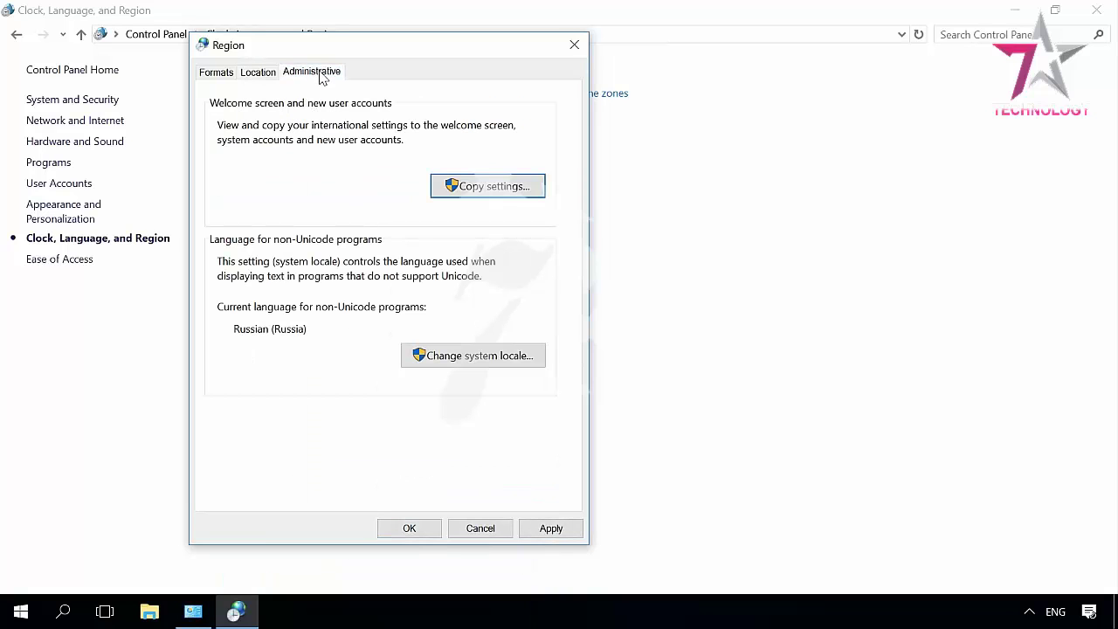
left_click(488, 193)
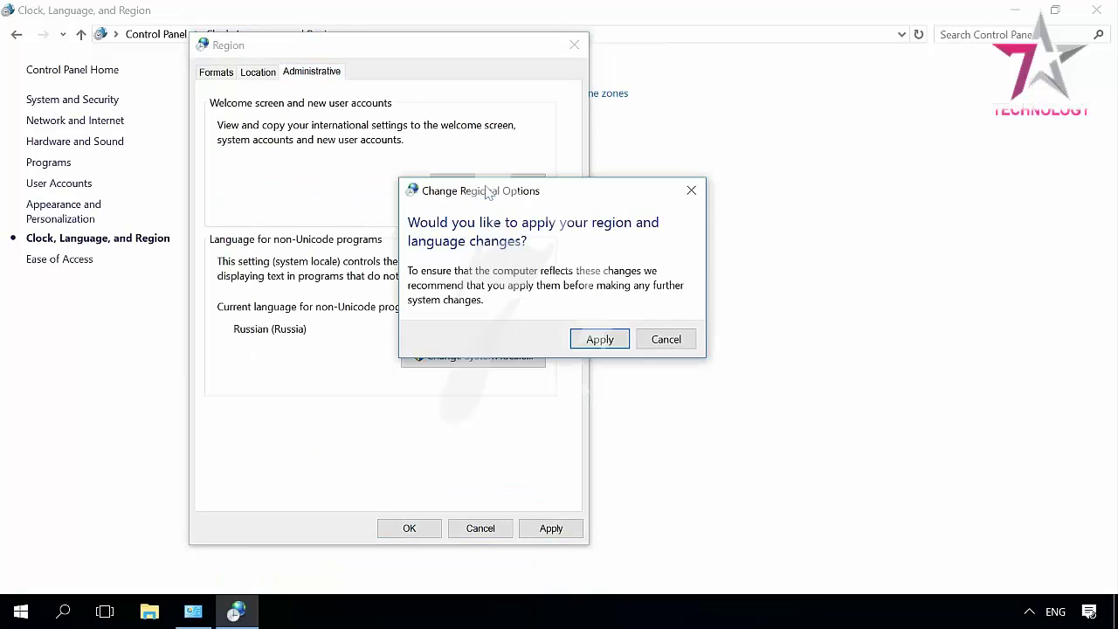
left_click(597, 340)
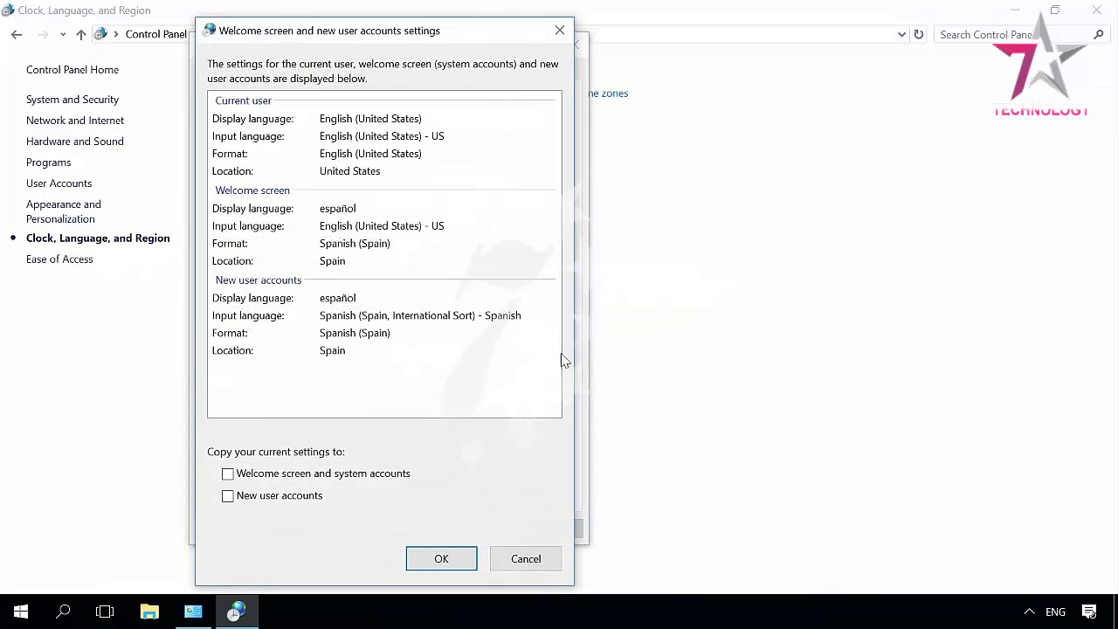
left_click(297, 473)
left_click(294, 497)
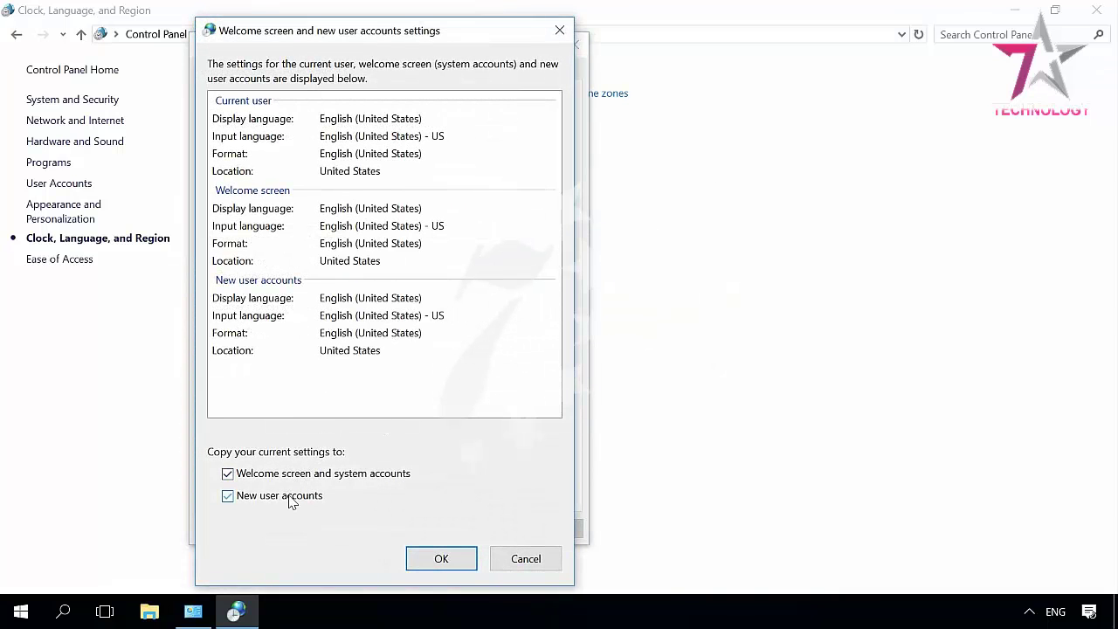
left_click(453, 560)
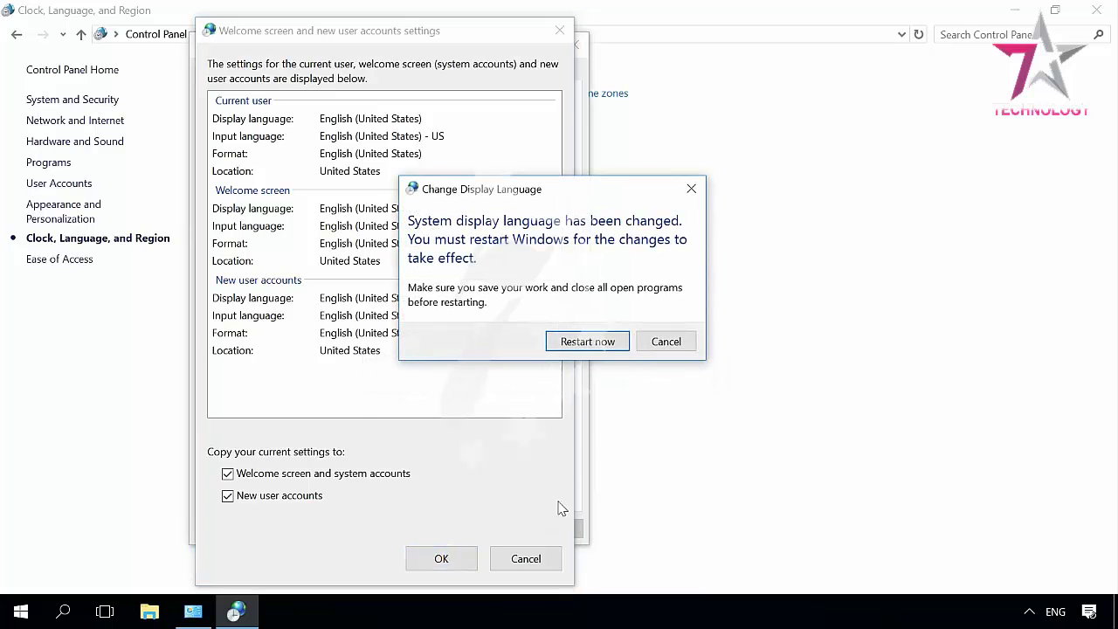
left_click(600, 342)
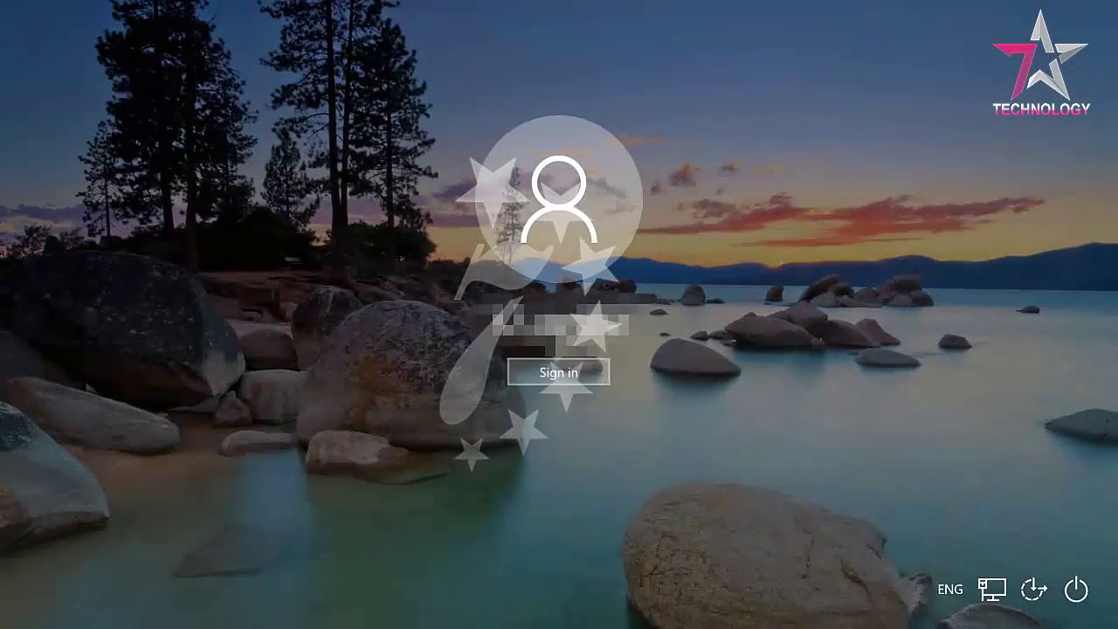
Sign in to Windows and open the advanced settings of the Control Panel's language preferences
left_click(588, 373)
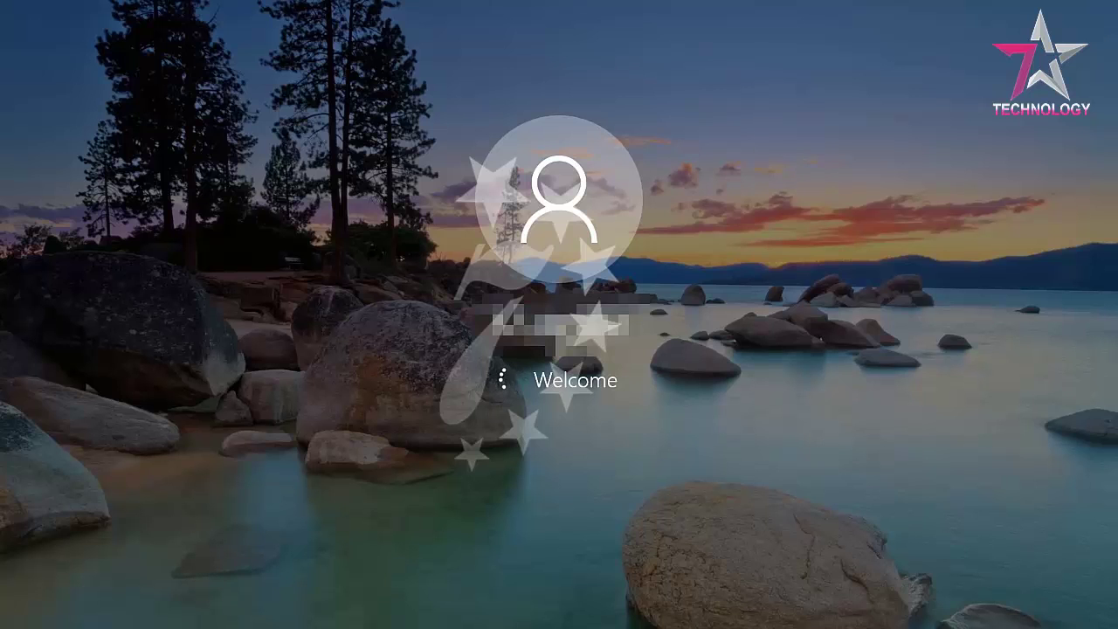
left_click(66, 611)
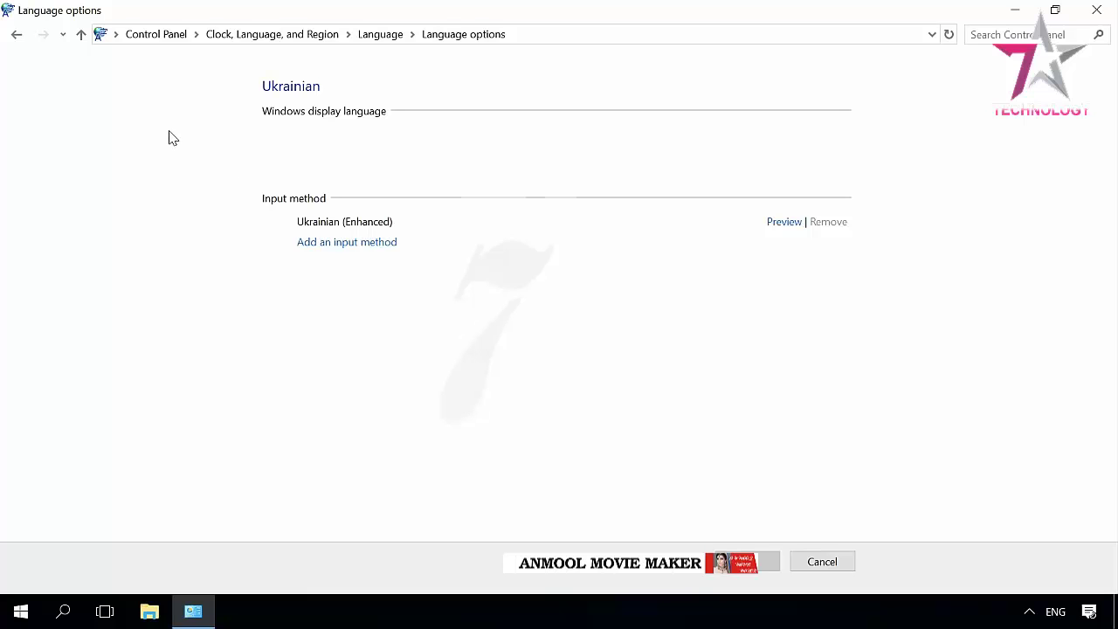
left_click(385, 35)
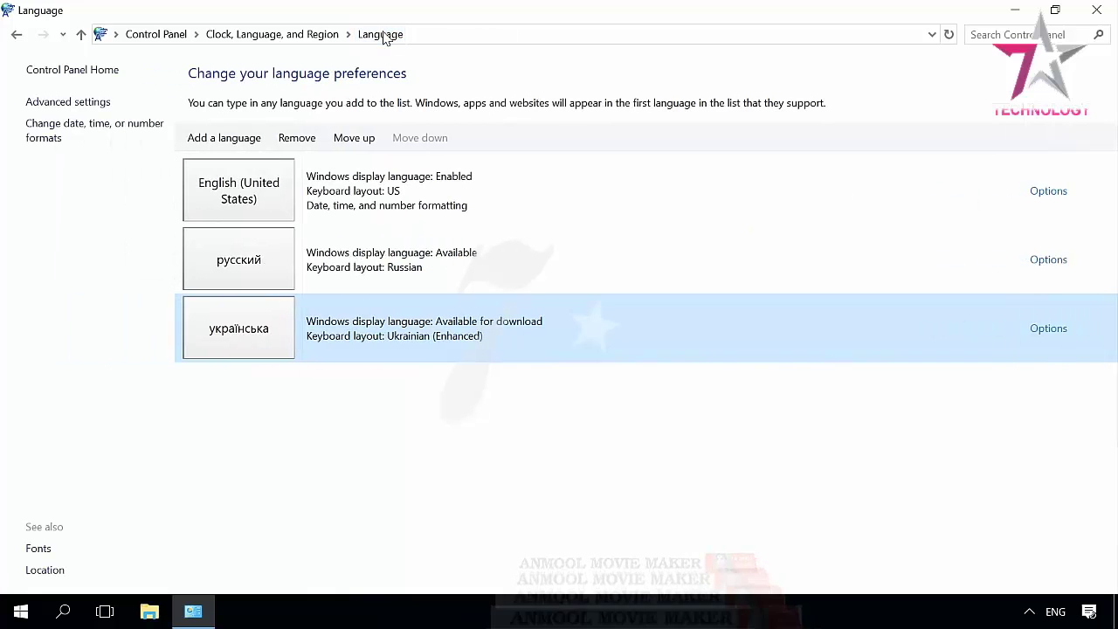
left_click(80, 103)
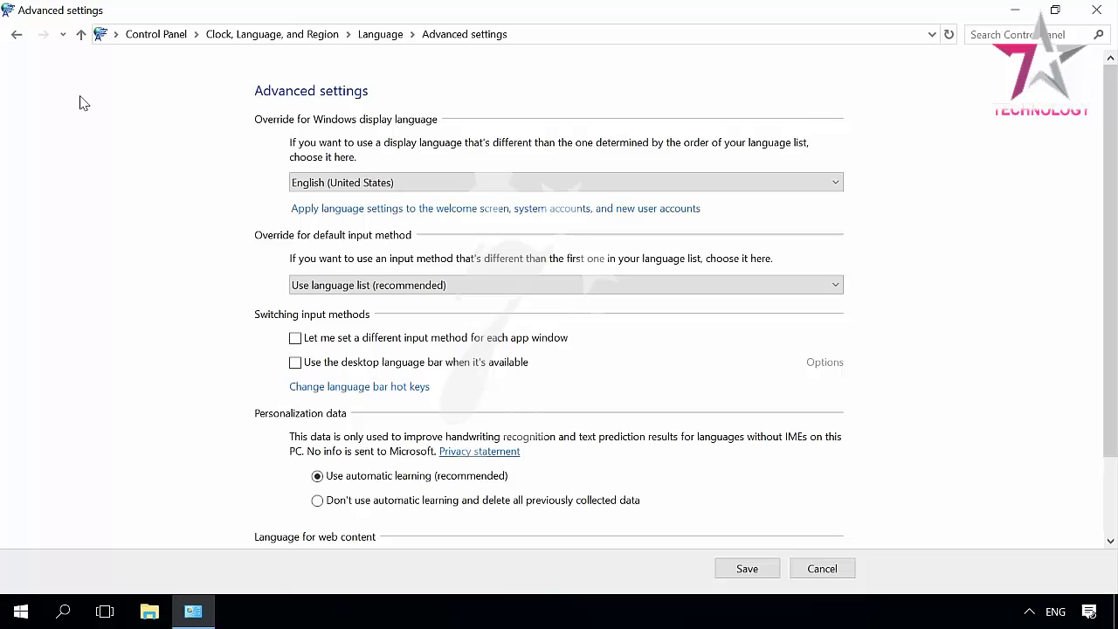
Set the Windows display language override to "Use language list (recommended)" and save the advanced settings
left_click(313, 187)
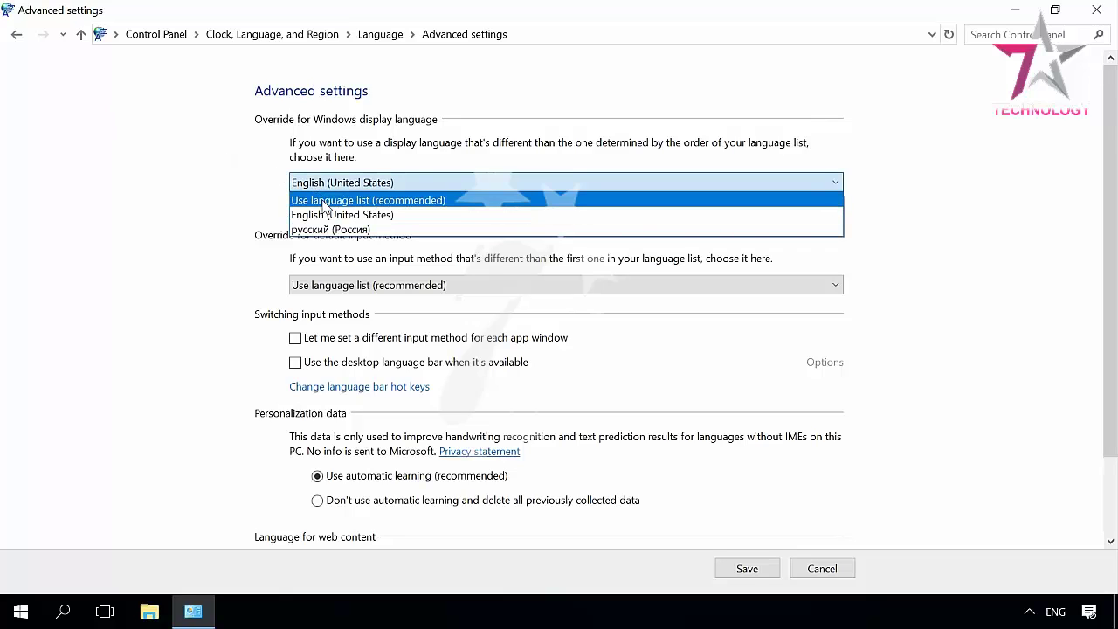
left_click(324, 200)
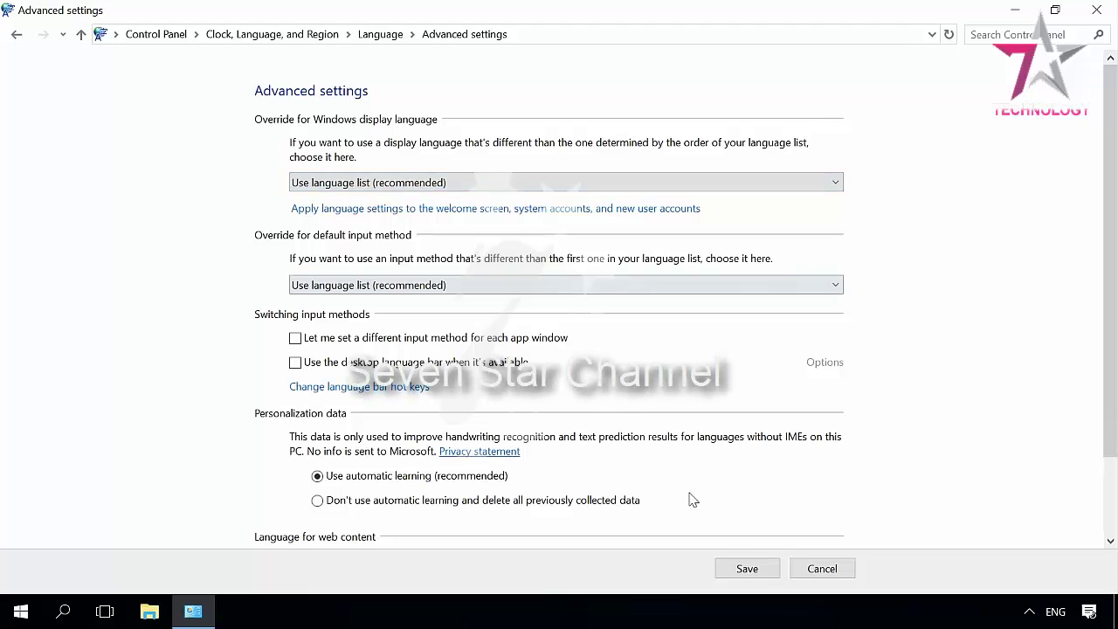
left_click(747, 571)
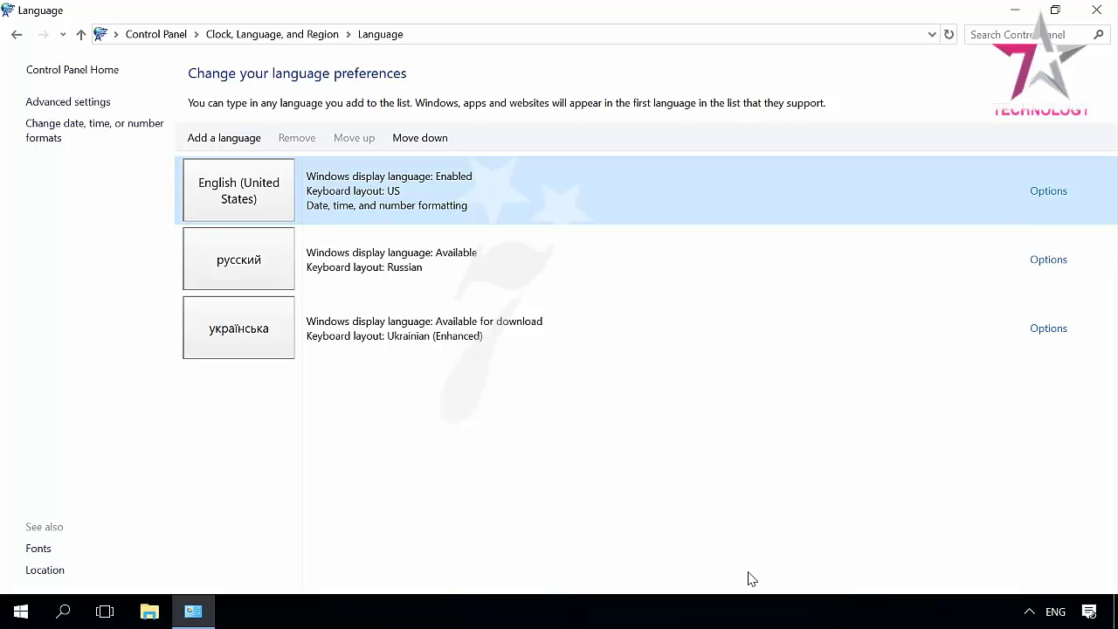
Examine the Ukrainian language pack options, and check the display language override choices in the advanced language settings
left_click(1049, 332)
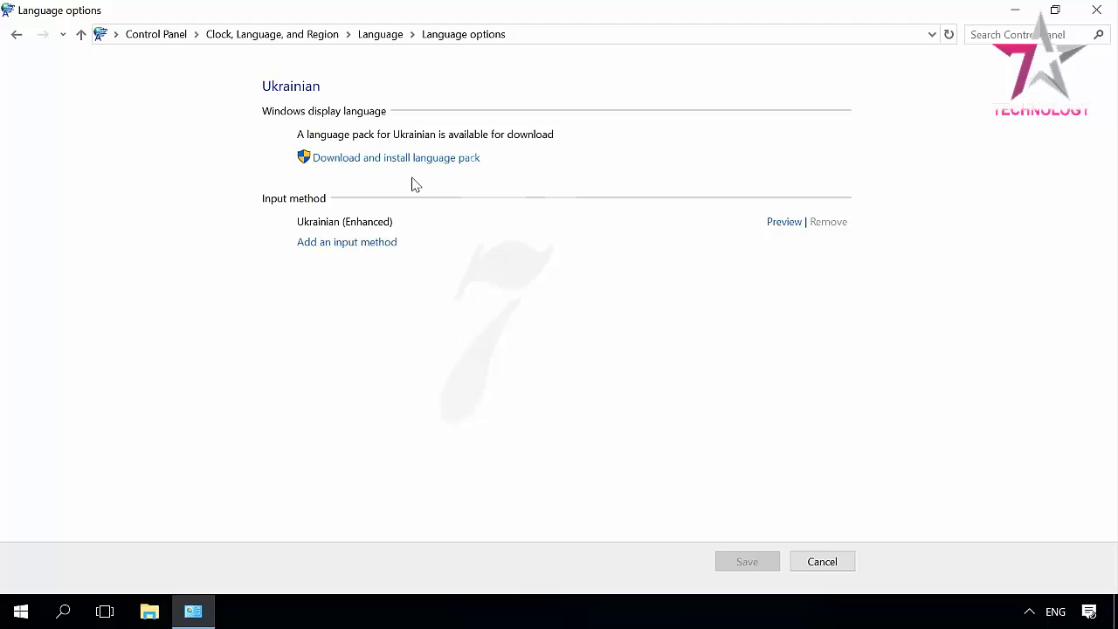
left_click(17, 36)
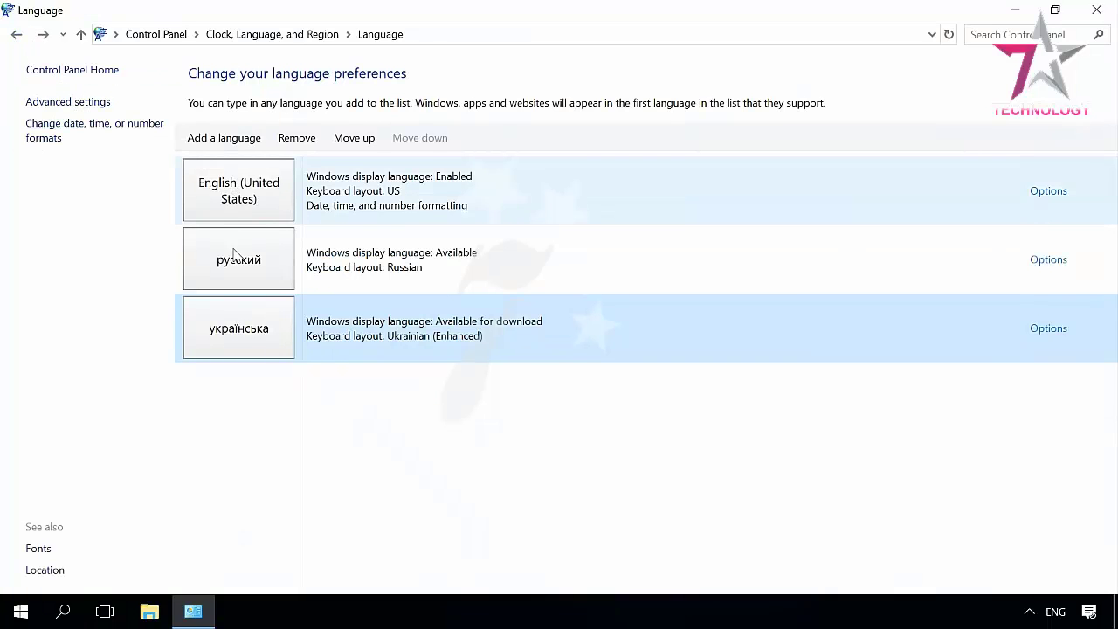
left_click(68, 102)
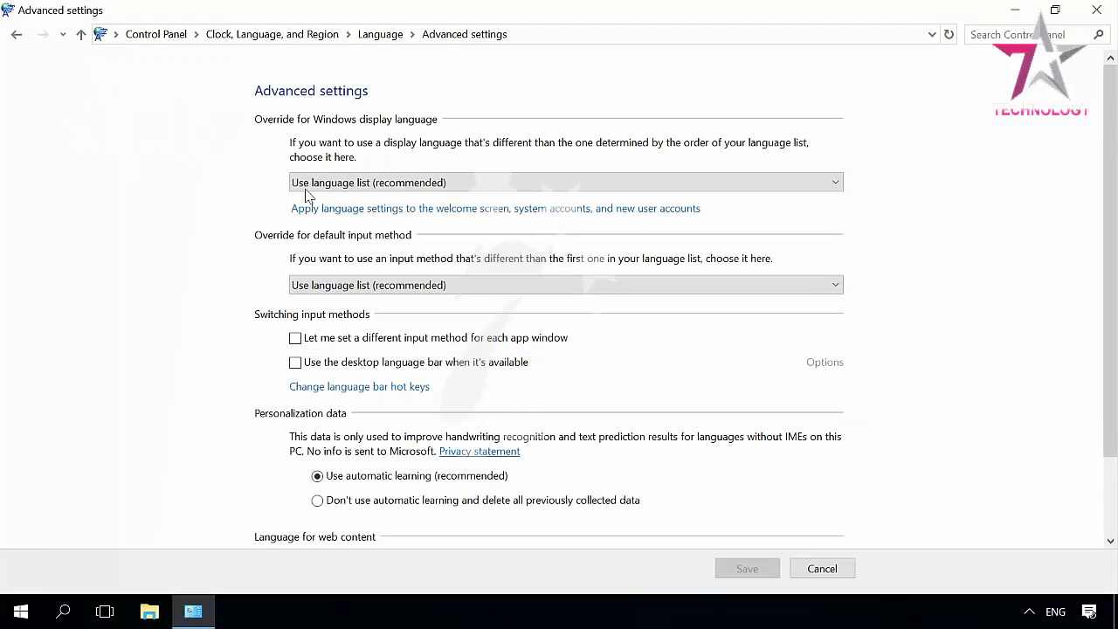
left_click(318, 186)
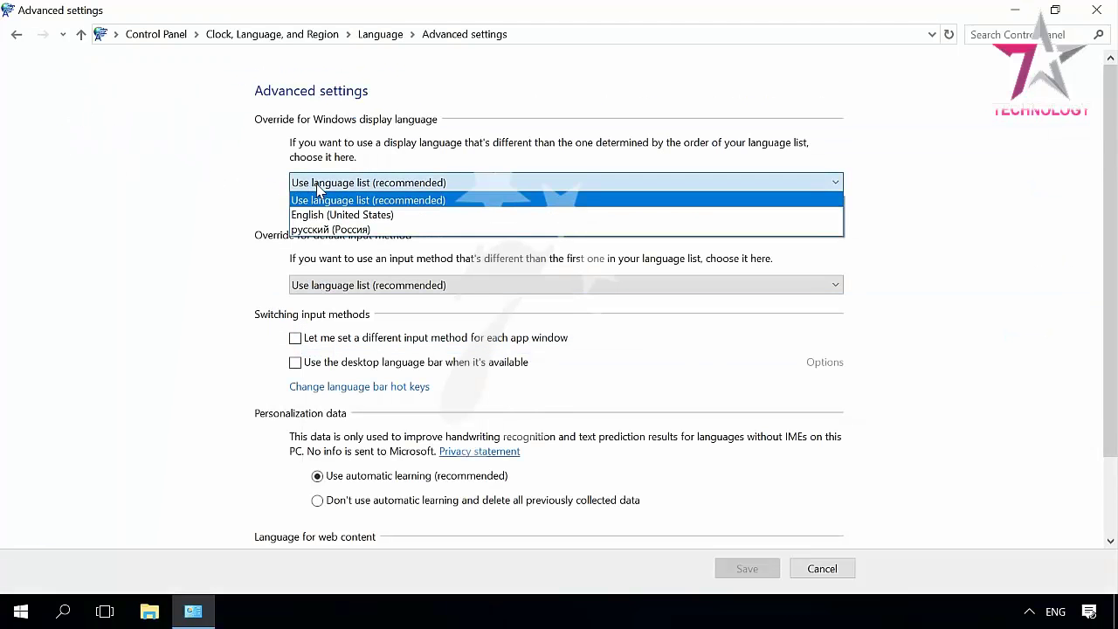
left_click(321, 230)
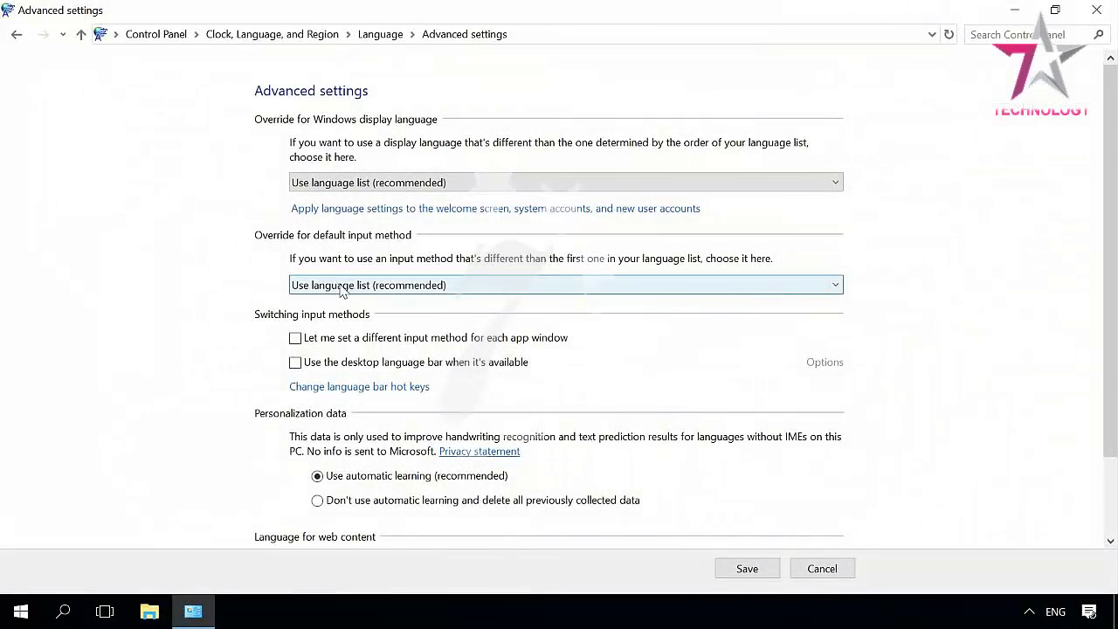
Override the default input method with "English (United States) - US" and save the advanced settings
left_click(342, 288)
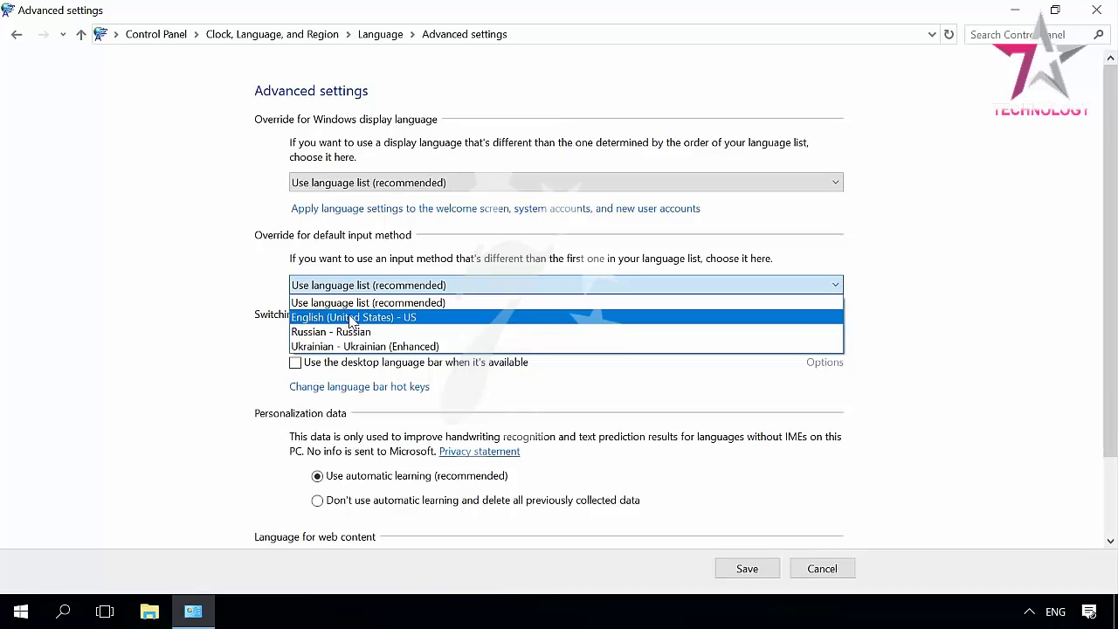
left_click(354, 318)
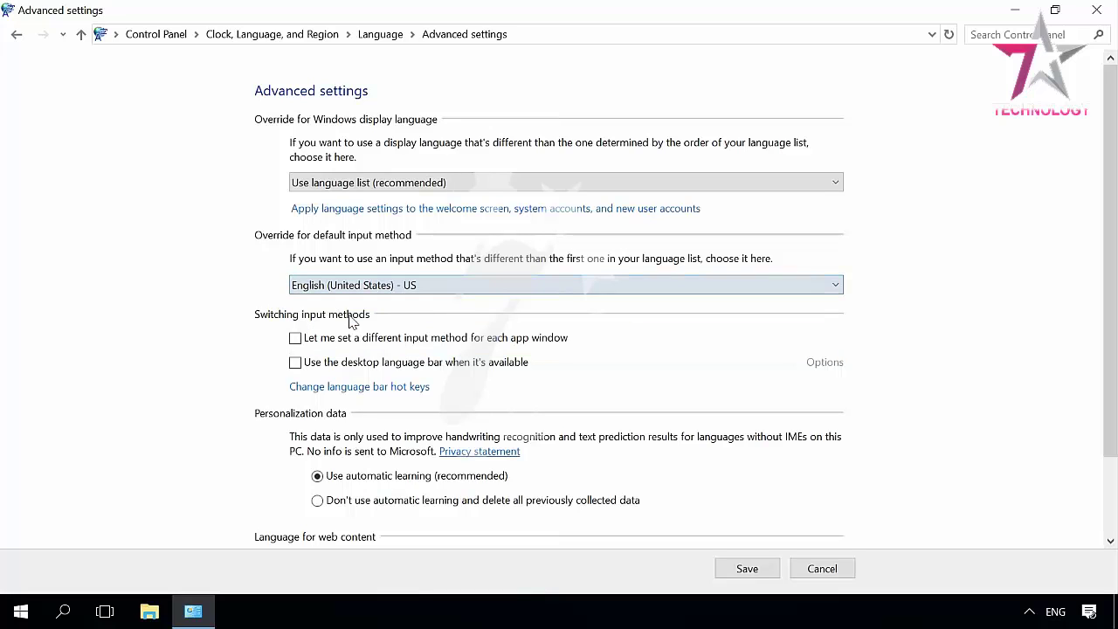
left_click(746, 569)
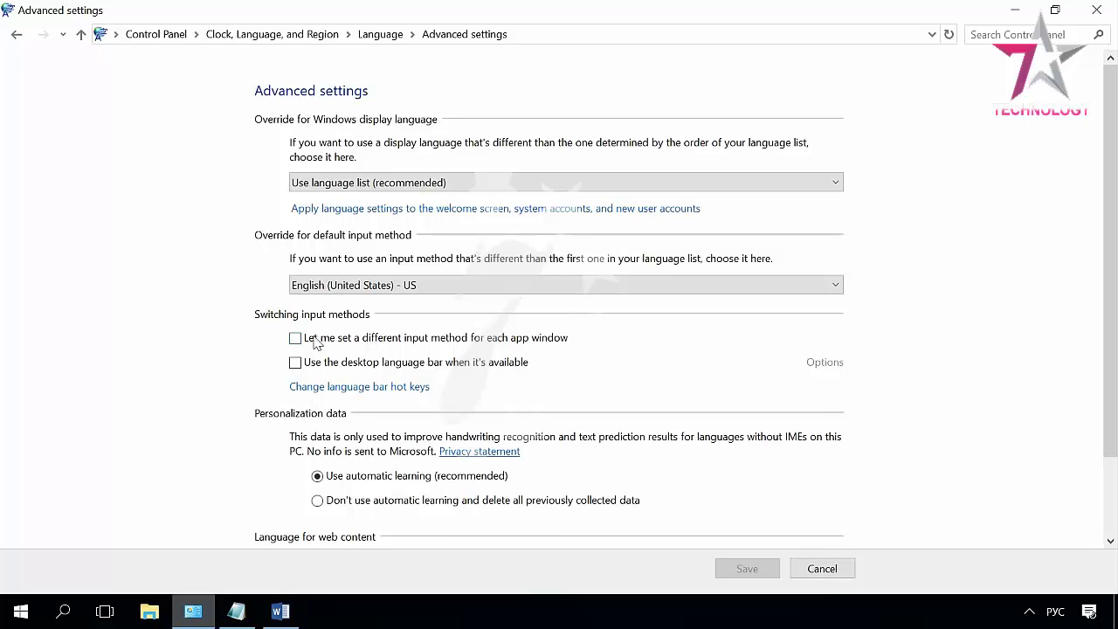
Switch to the open Notepad and Word windows to compare their text and the active input language
left_click(236, 611)
left_click(280, 612)
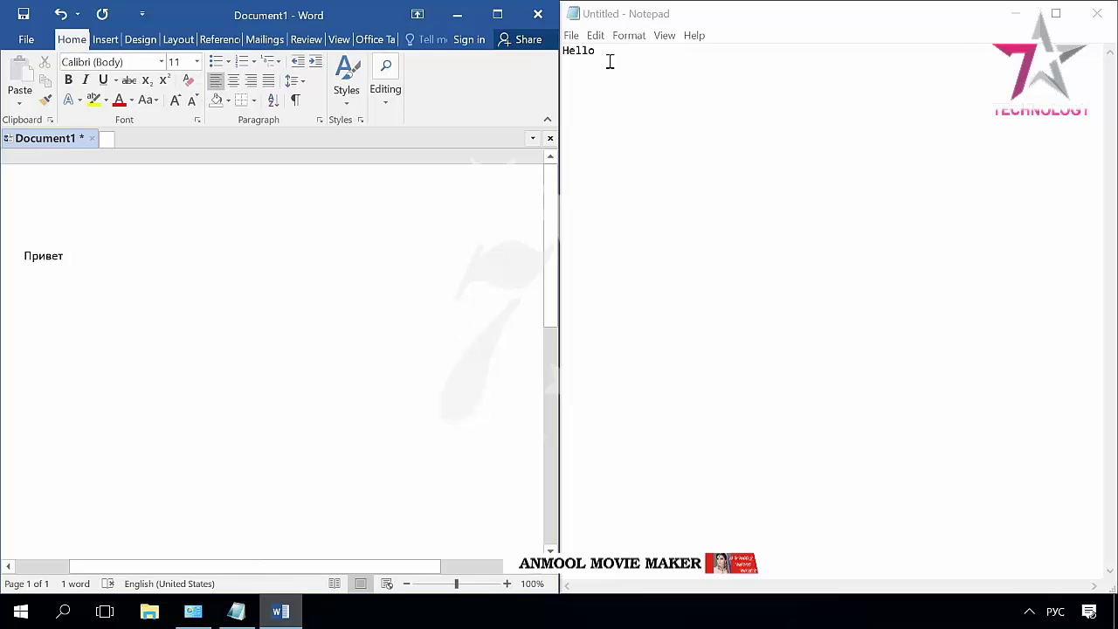
Return to the advanced language settings, allow a different input method for each app window, and save
left_click(205, 615)
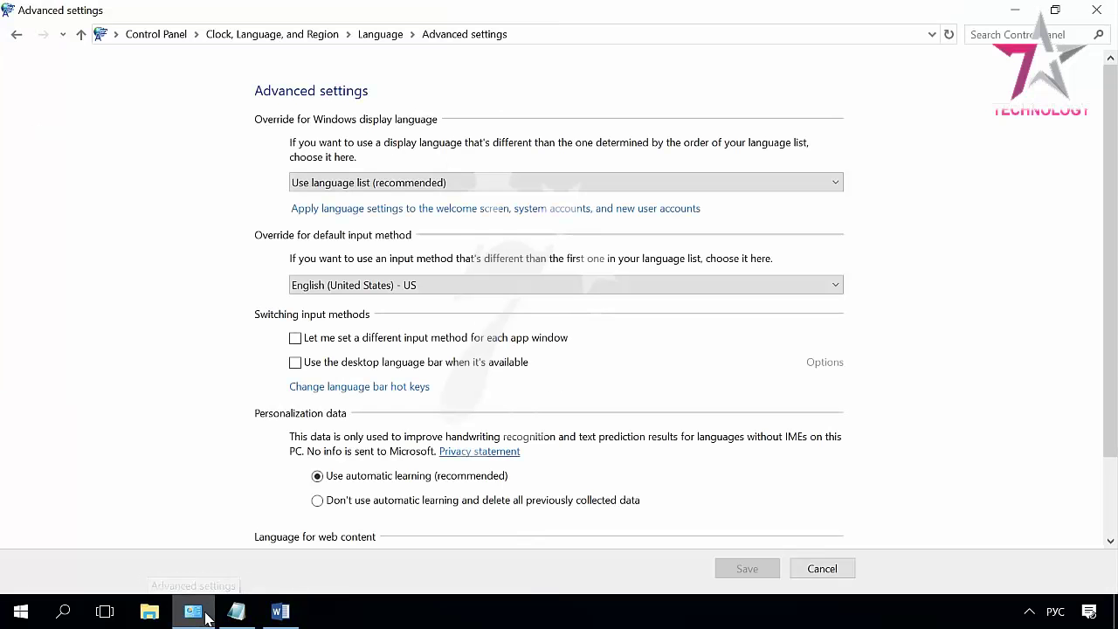
left_click(339, 342)
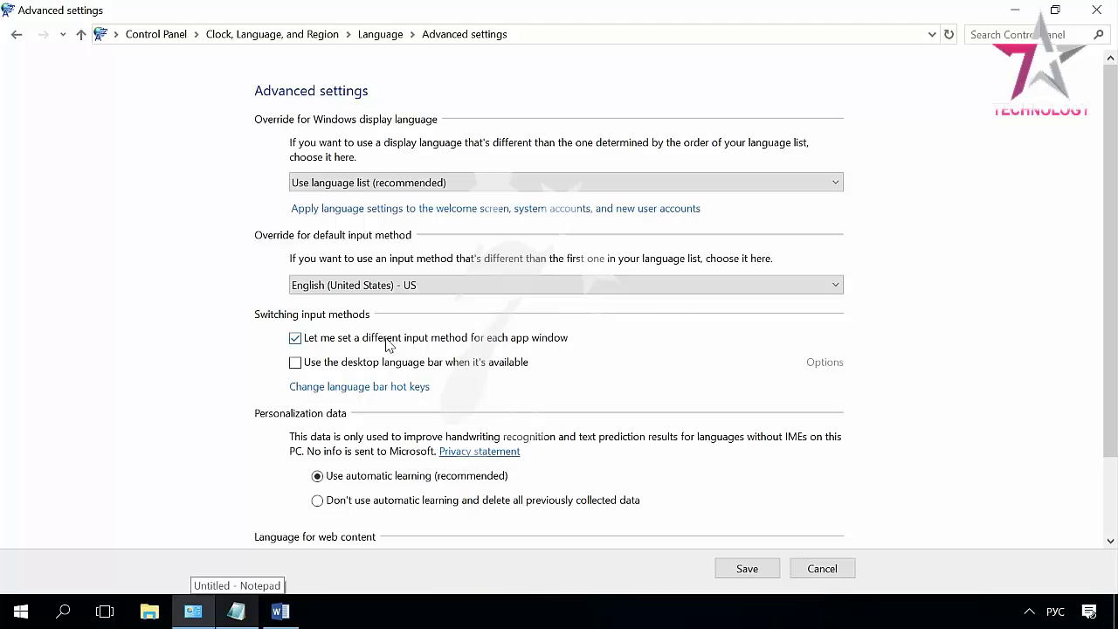
left_click(742, 573)
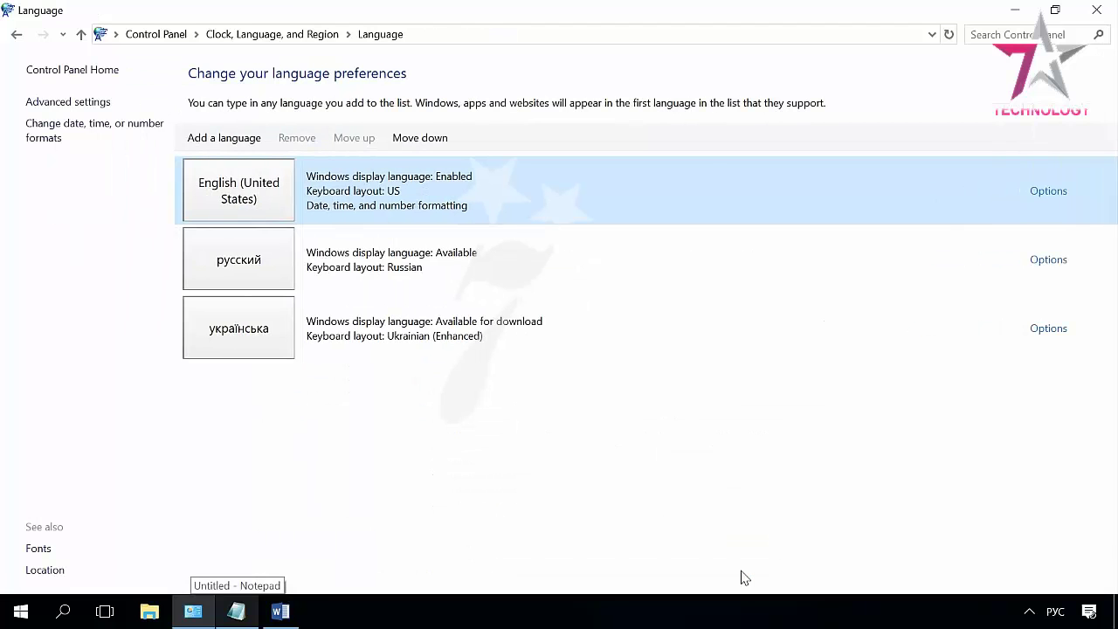
Bring Notepad and Word forward, add "мир" after the Word text and "world" after "Hello" in Notepad
left_click(238, 611)
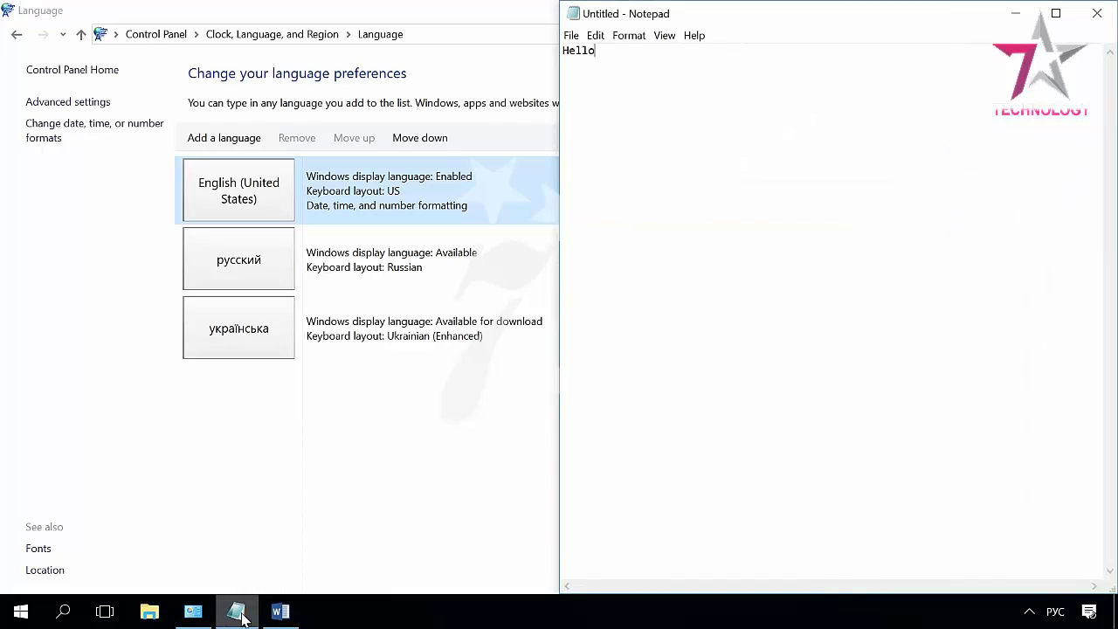
left_click(279, 611)
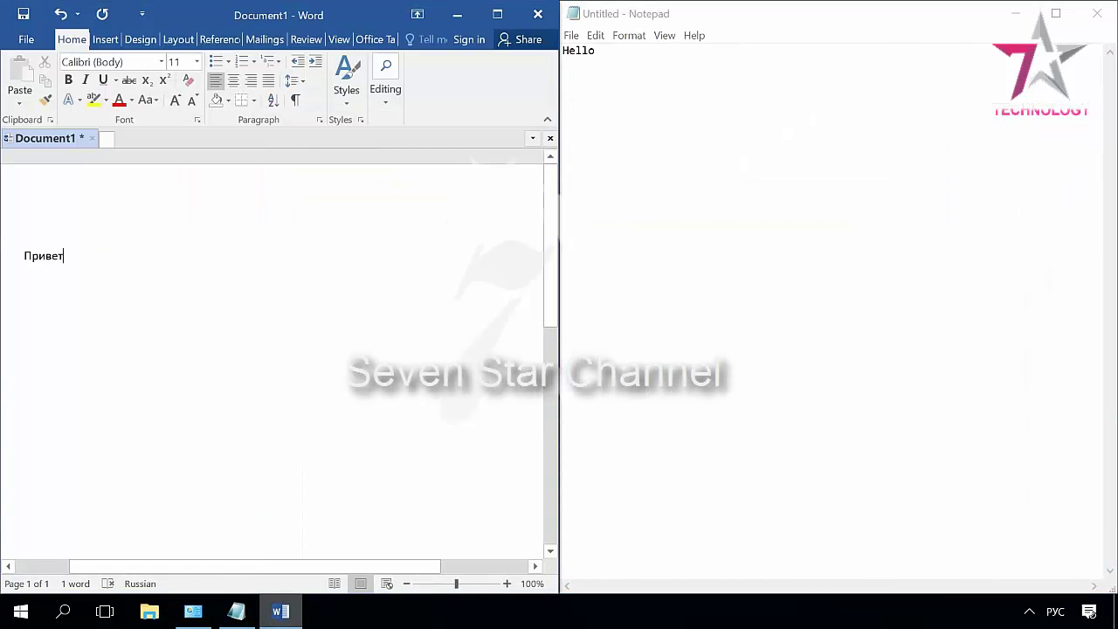
type("мир")
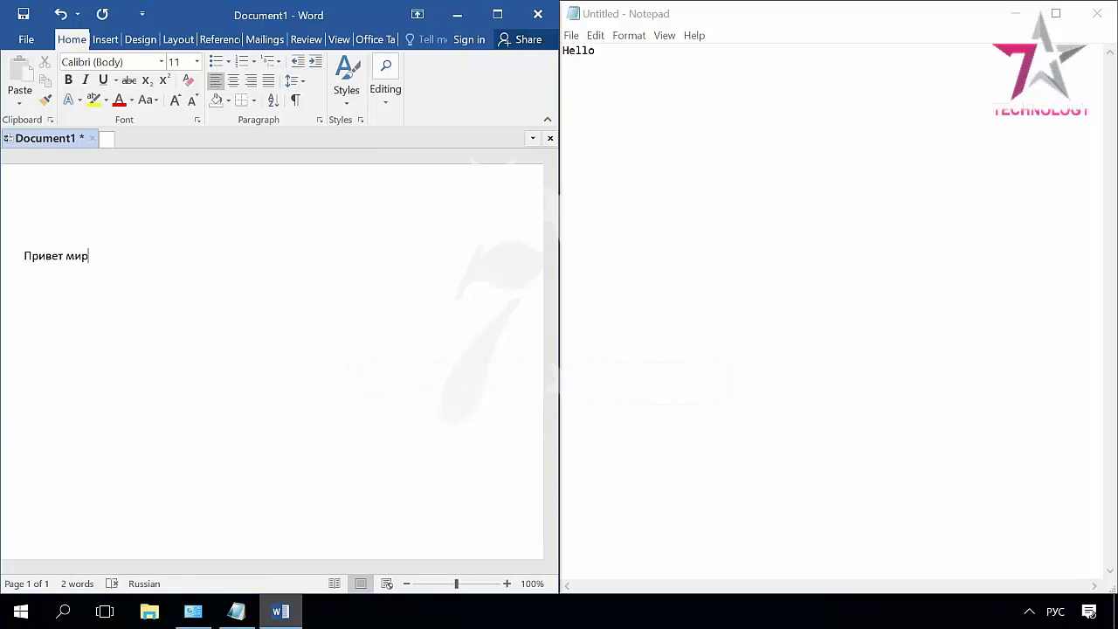
left_click(621, 134)
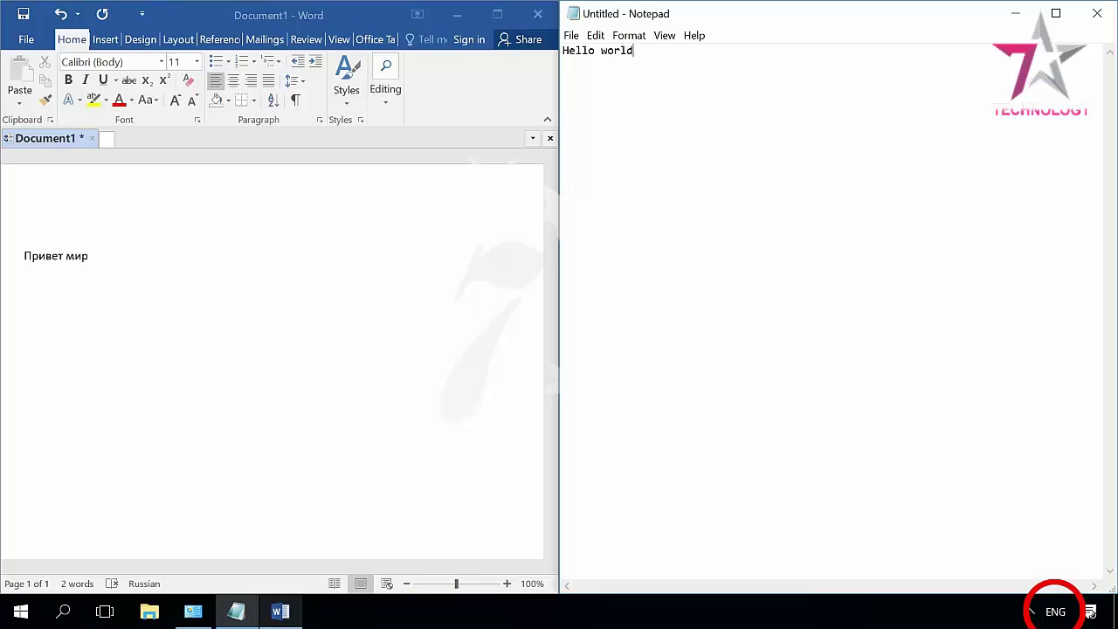
Alternate repeatedly between the Word and Notepad windows to check the input language indicator for each
left_click(259, 215)
left_click(663, 160)
left_click(445, 217)
left_click(649, 172)
left_click(407, 237)
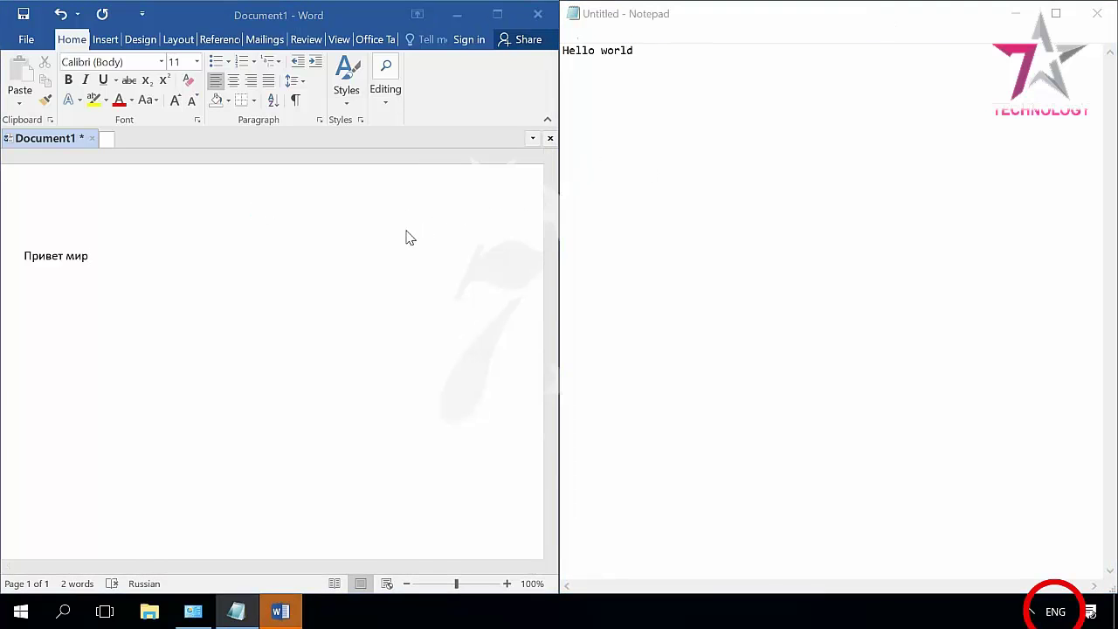
left_click(631, 204)
left_click(410, 263)
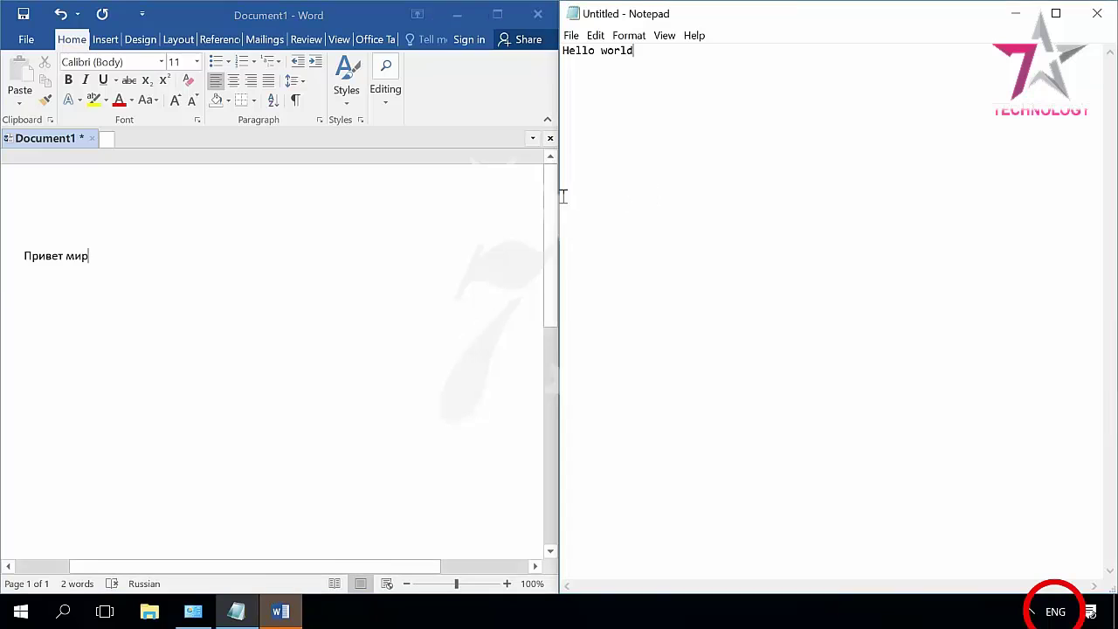
left_click(640, 214)
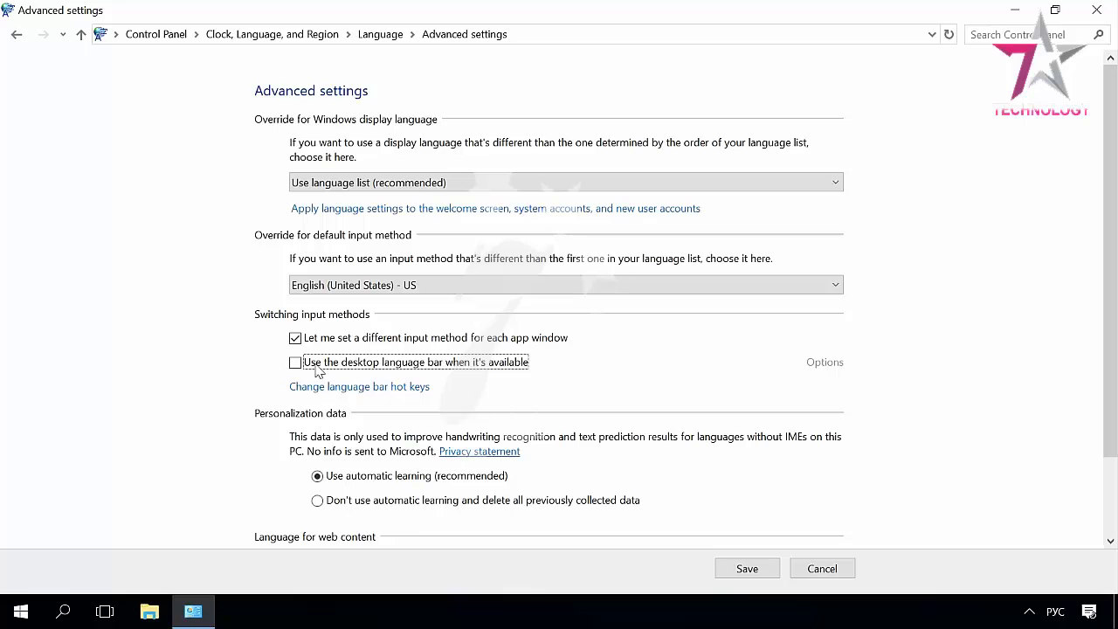
Enable the desktop language bar when available in the advanced language settings, and review its Language Bar options
left_click(330, 368)
left_click(824, 365)
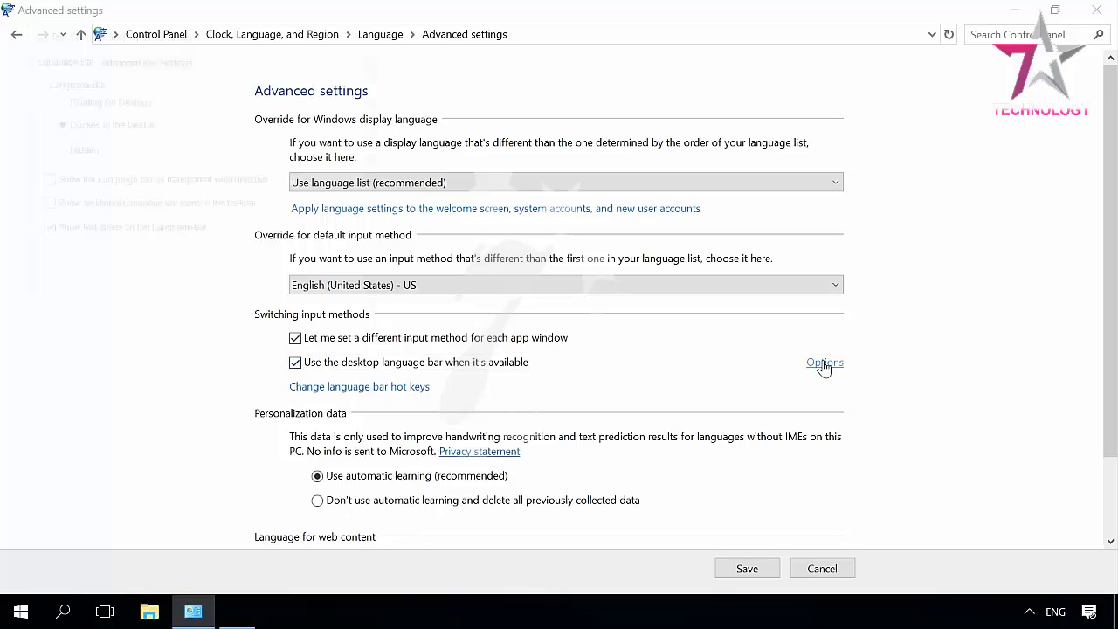
left_click_drag(201, 37, 430, 128)
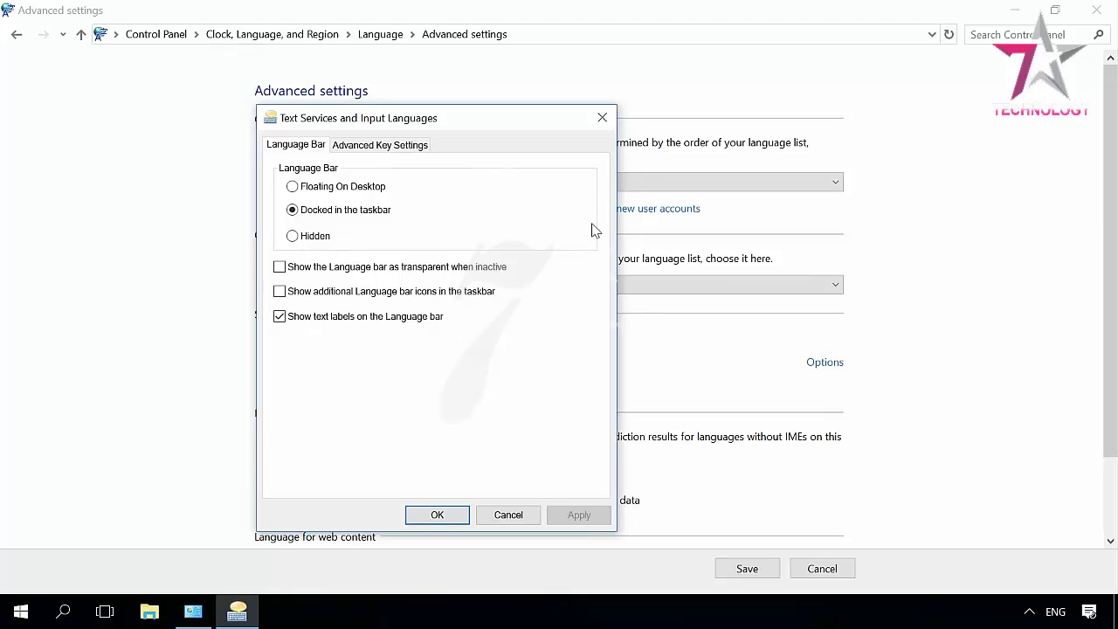
left_click(602, 117)
Set the hot key sequence for switching the input language to Not Assigned in the language bar hot keys
left_click(363, 387)
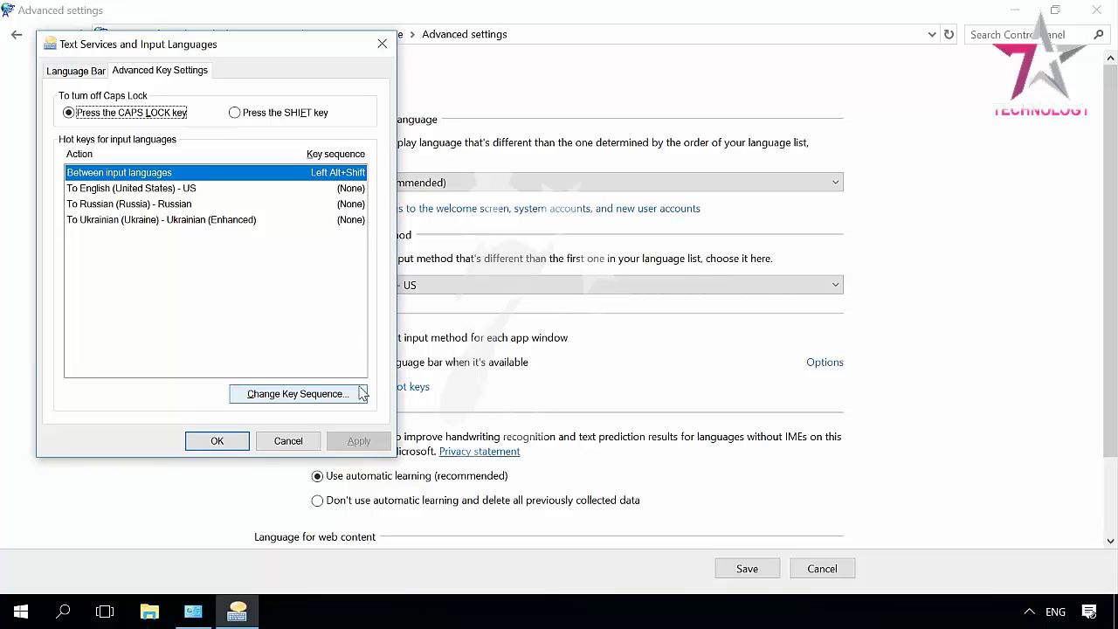
left_click(360, 394)
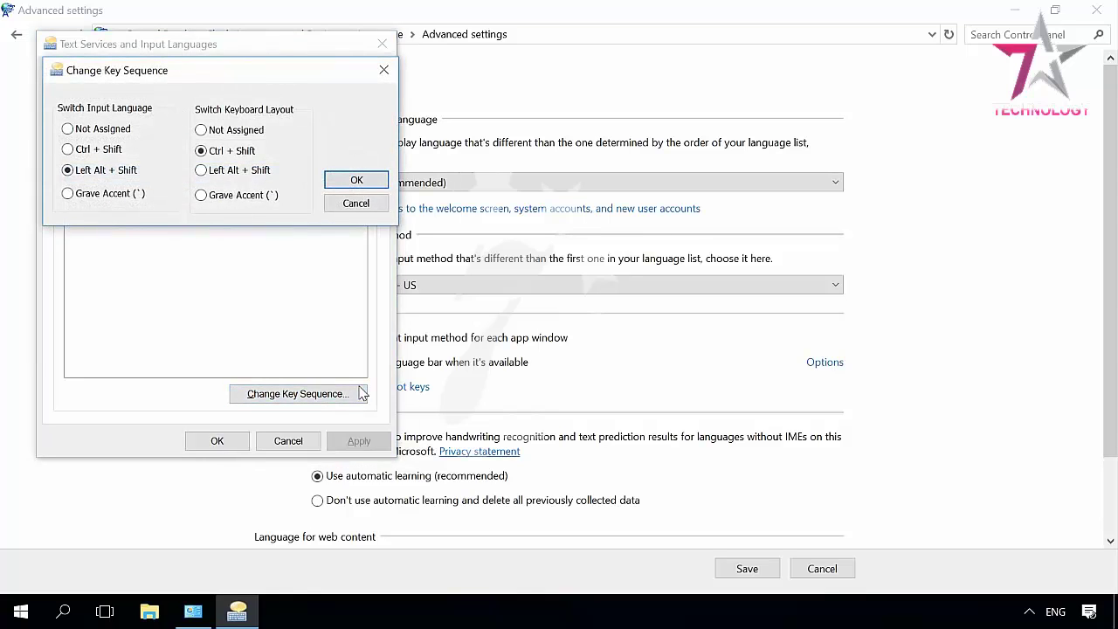
left_click(110, 150)
left_click(106, 131)
left_click(354, 183)
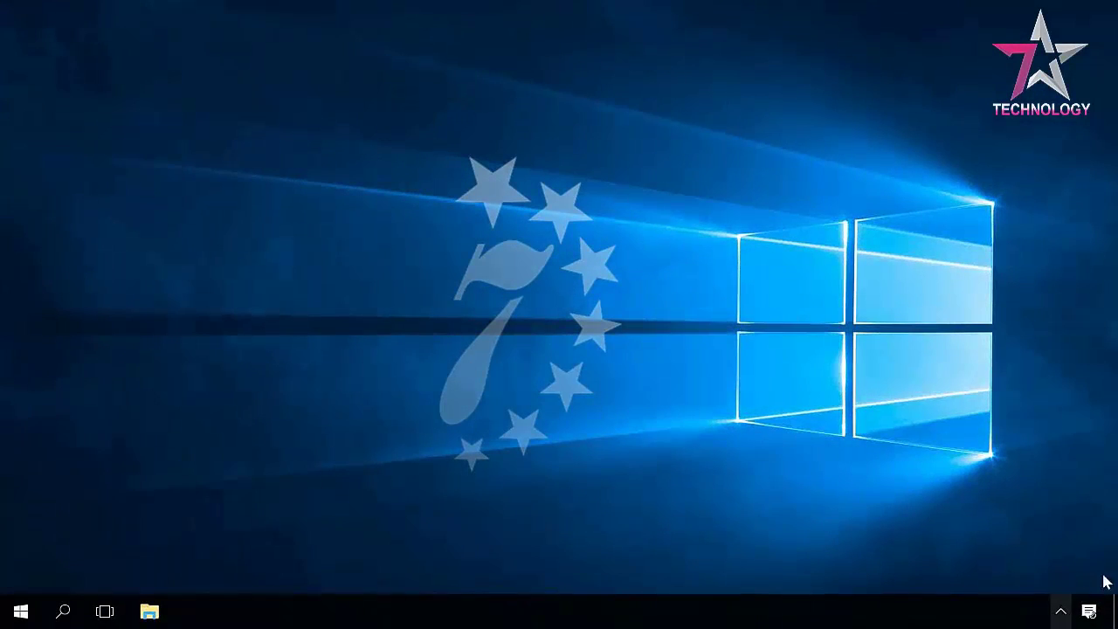
Turn on the Input Indicator system icon in the taskbar personalization settings of Windows
left_click(21, 609)
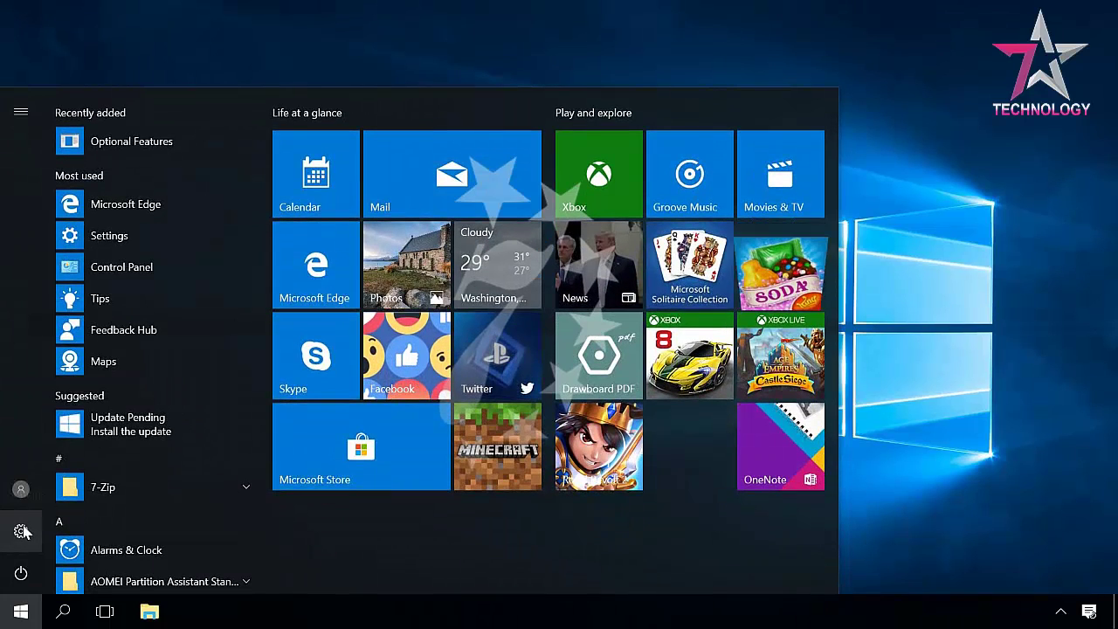
left_click(21, 531)
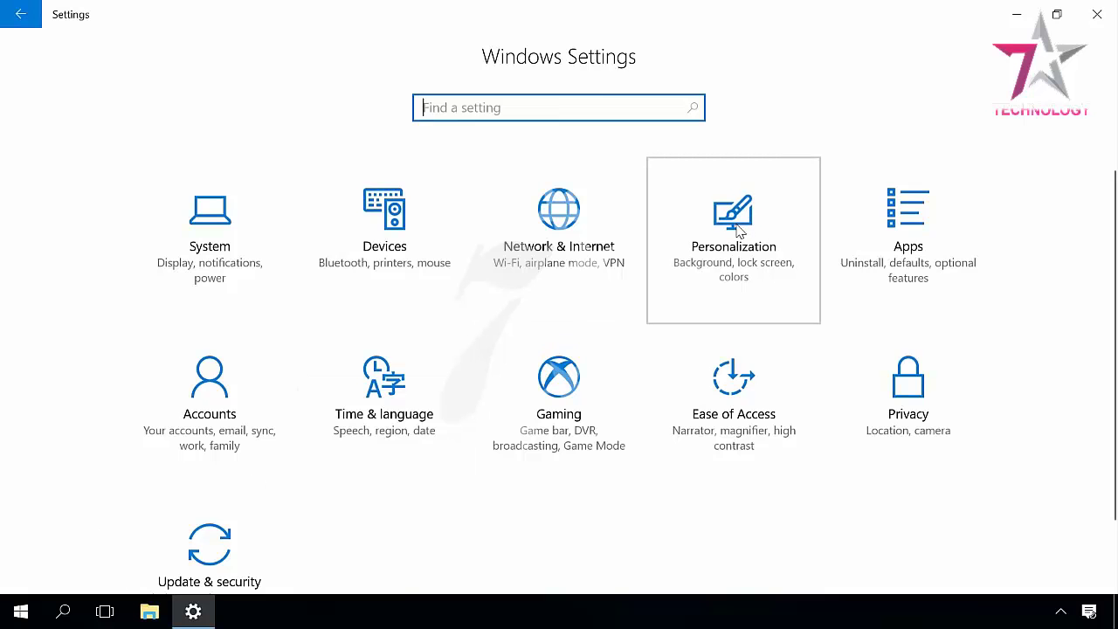
left_click(738, 229)
left_click(81, 409)
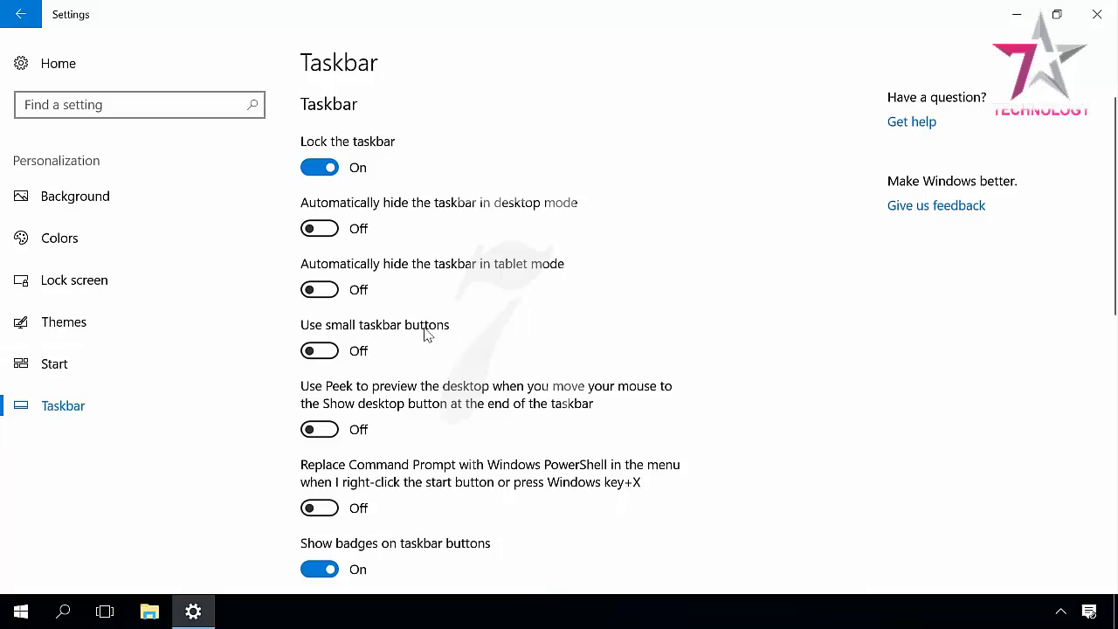
scroll(454, 323, "down", 3)
scroll(454, 323, "down", 4)
left_click(419, 274)
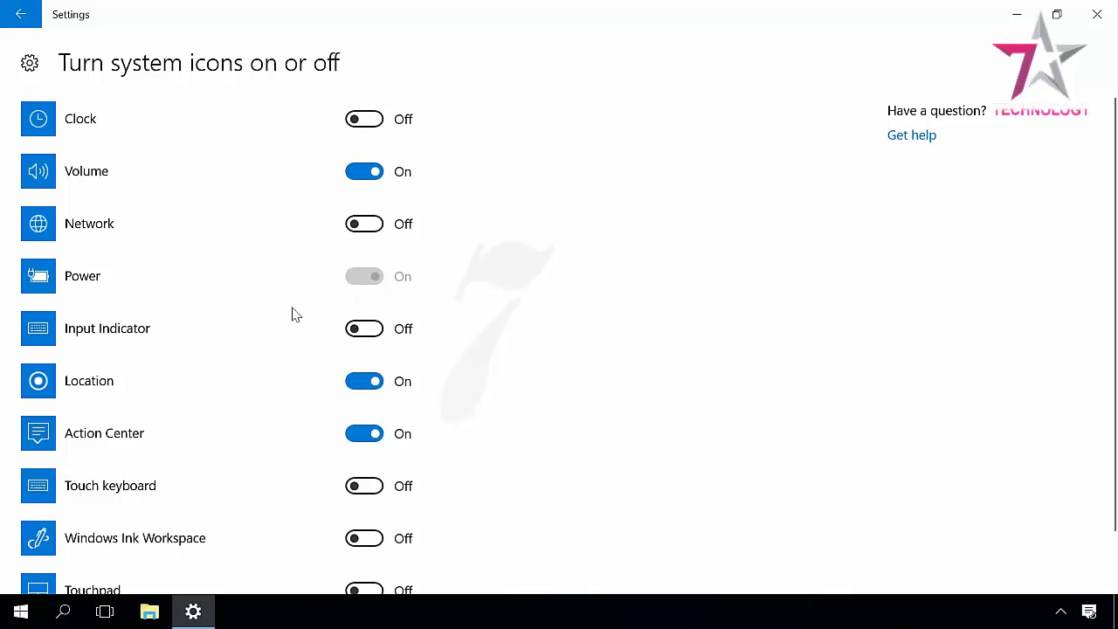
left_click(366, 330)
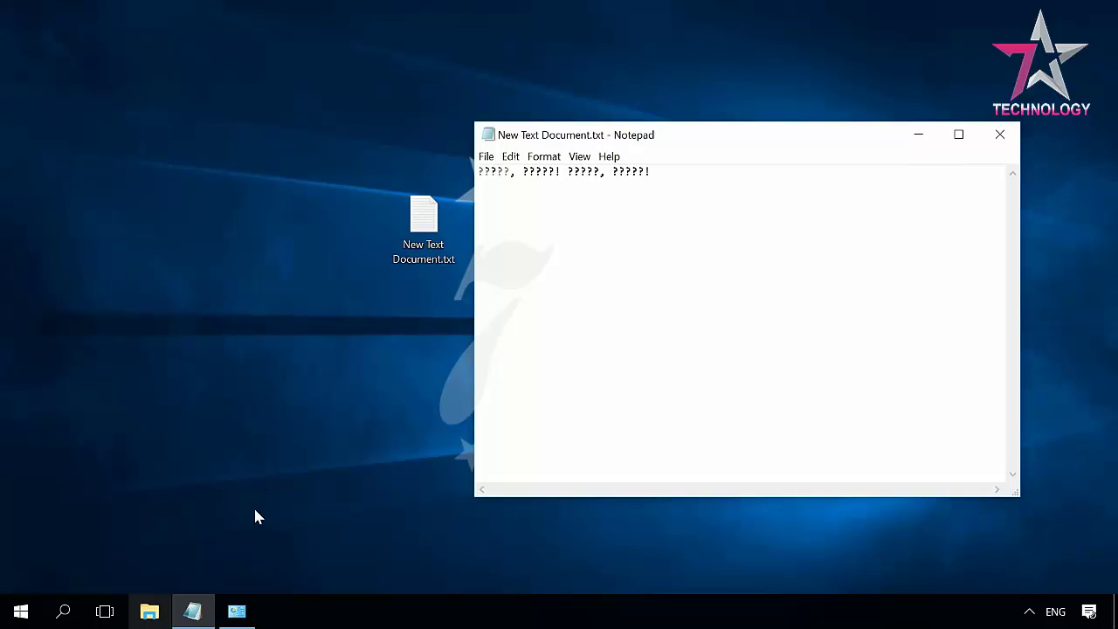
Switch to the Control Panel and open the Region settings under Clock, Language, and Region
left_click(236, 613)
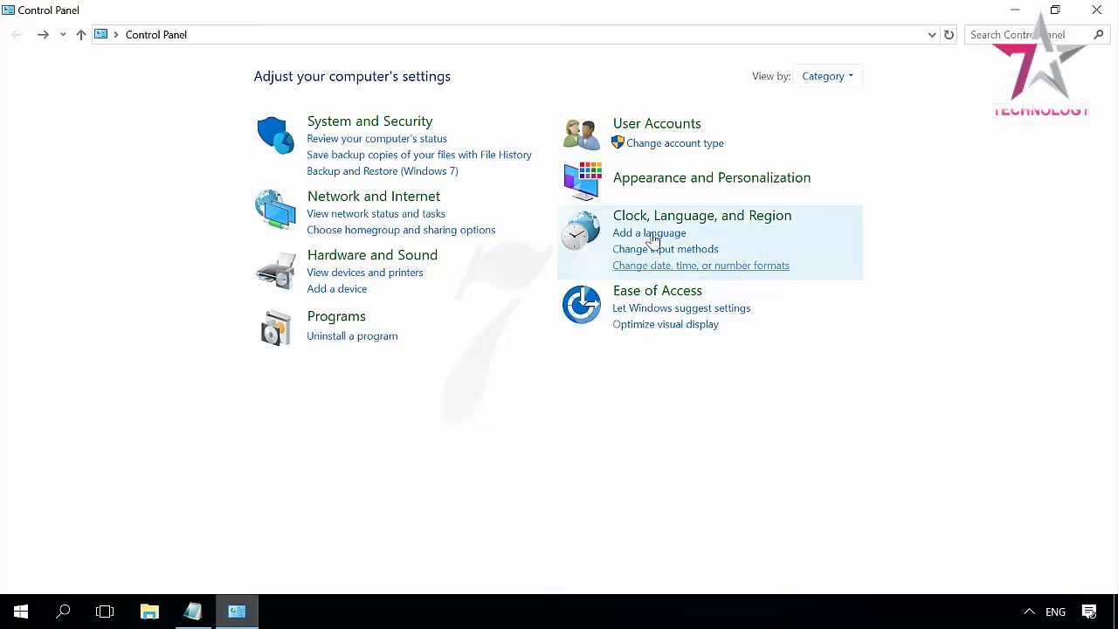
left_click(651, 217)
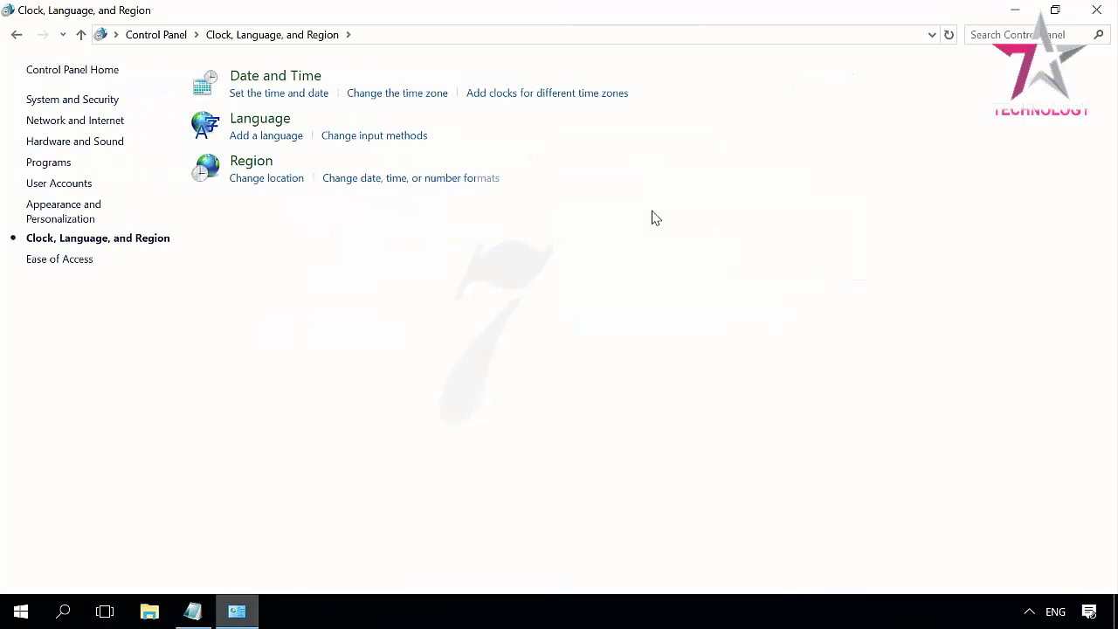
left_click(267, 164)
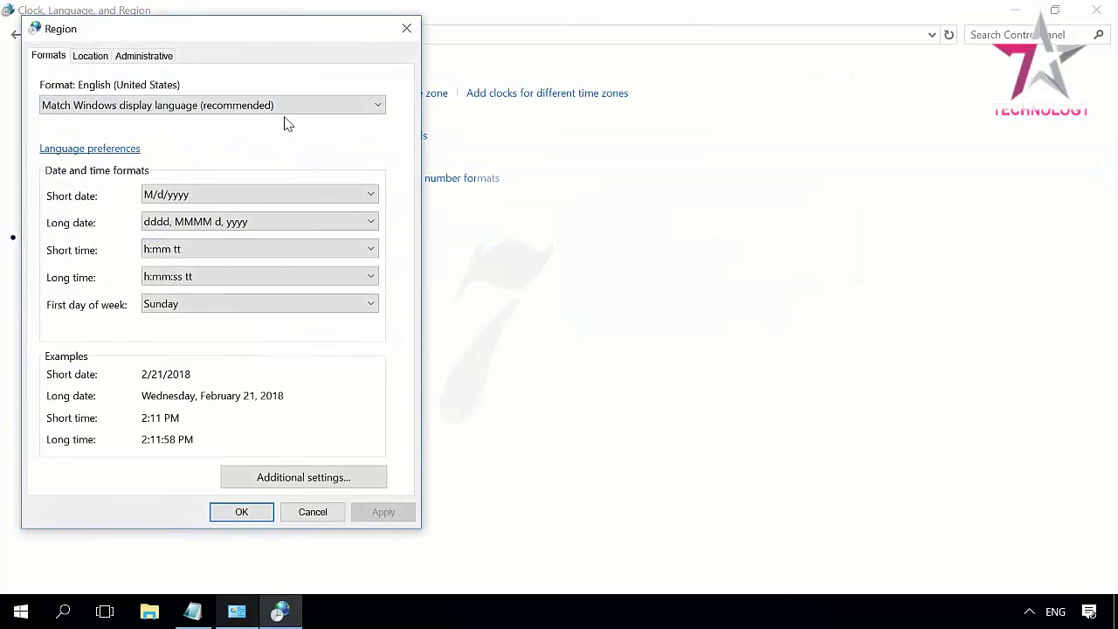
Change the system locale for non-Unicode programs to English (United States) in the administrative region settings
left_click_drag(235, 35, 585, 55)
left_click(494, 70)
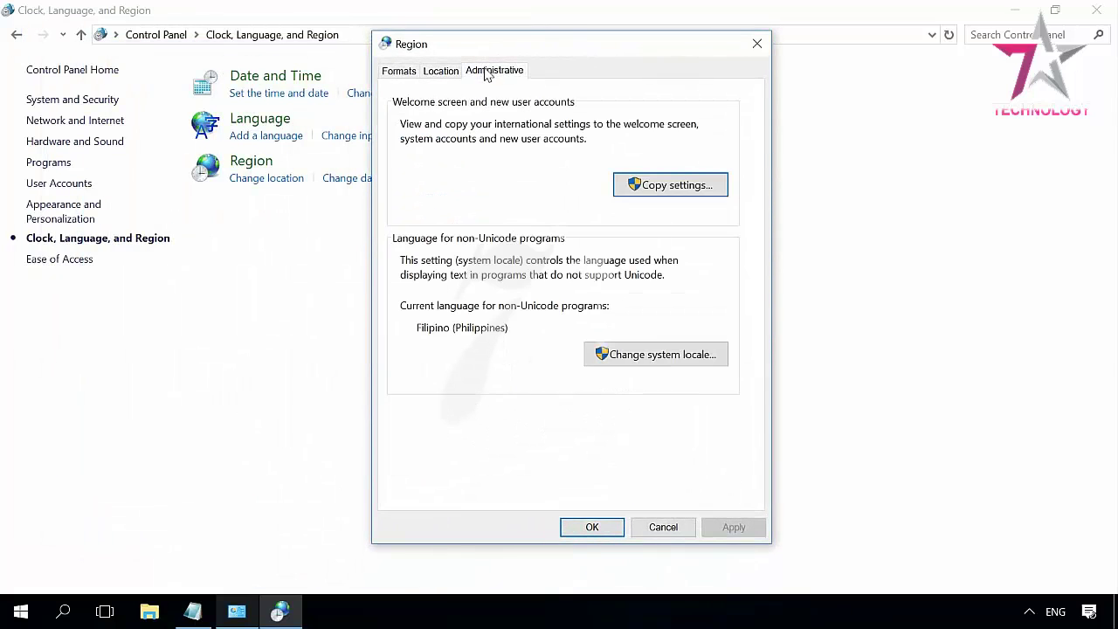
left_click(621, 357)
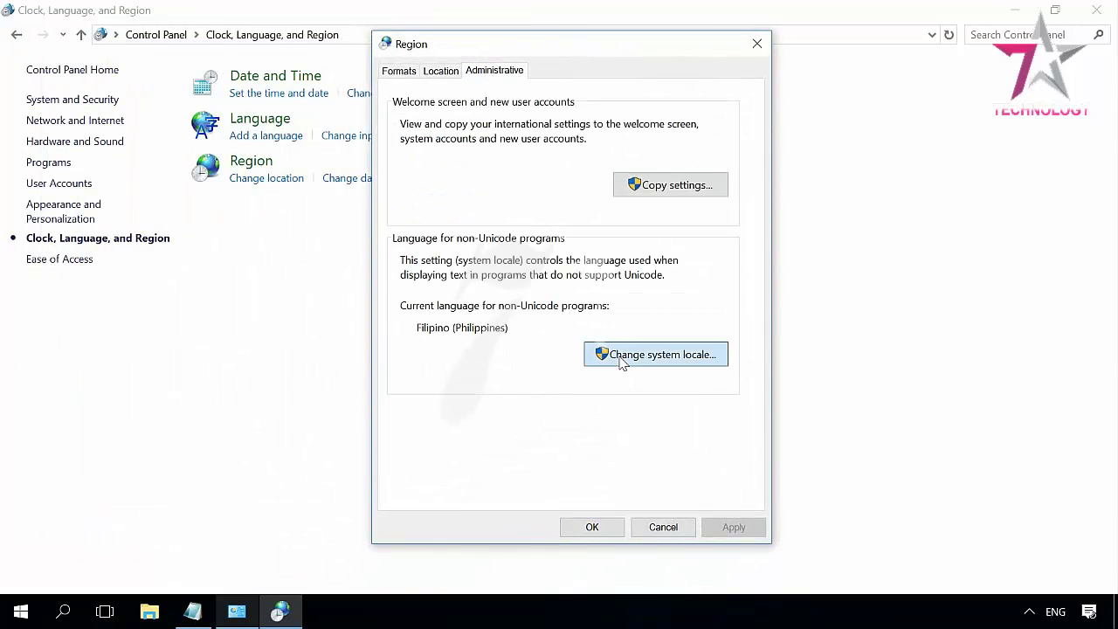
left_click(472, 179)
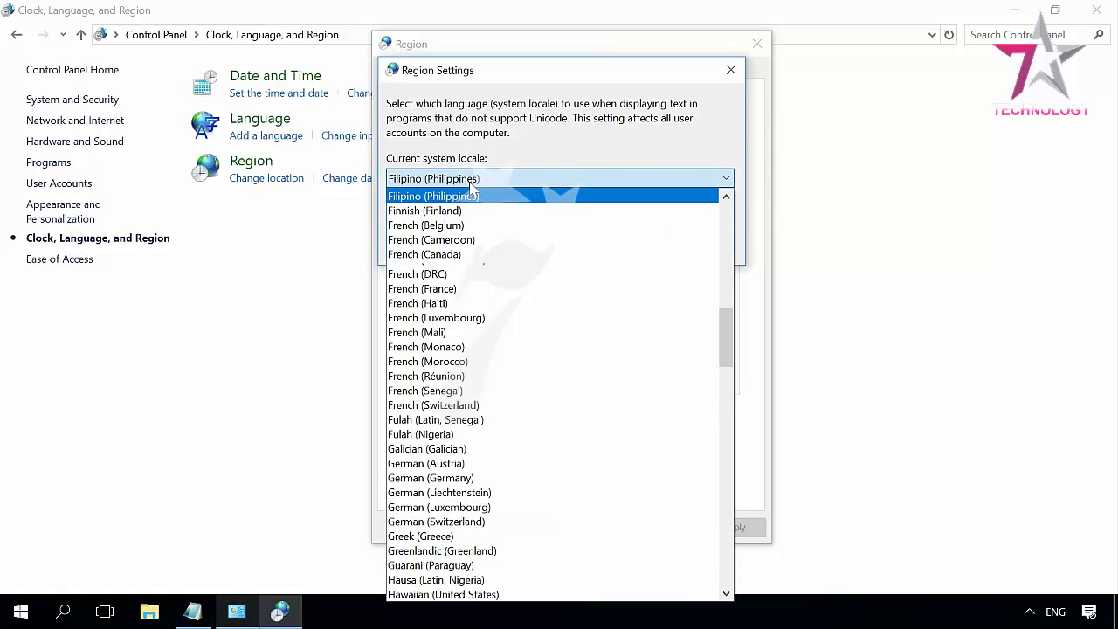
scroll(463, 393, "up", 8)
left_click(450, 468)
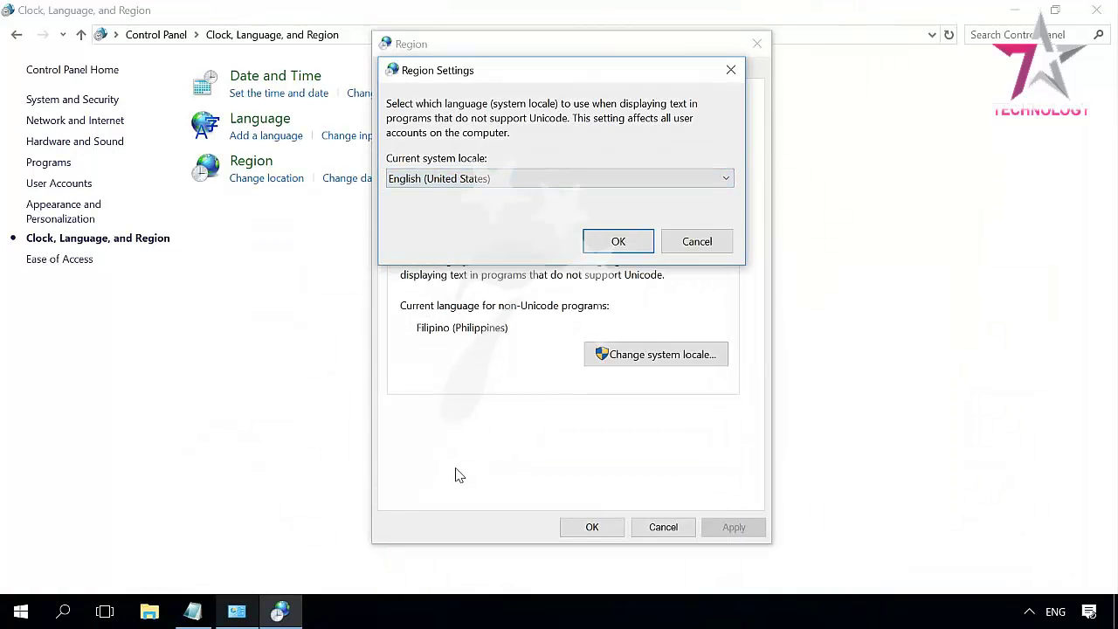
left_click(620, 240)
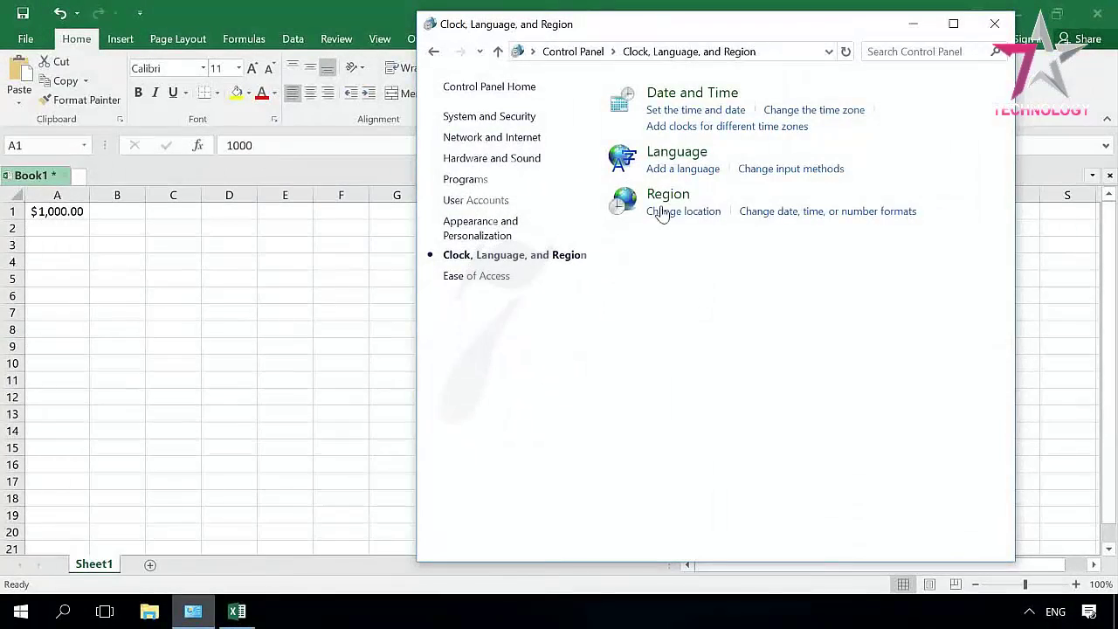
Open the Region settings and review the short date formats and the measurement system choices in the additional number format settings
left_click(664, 199)
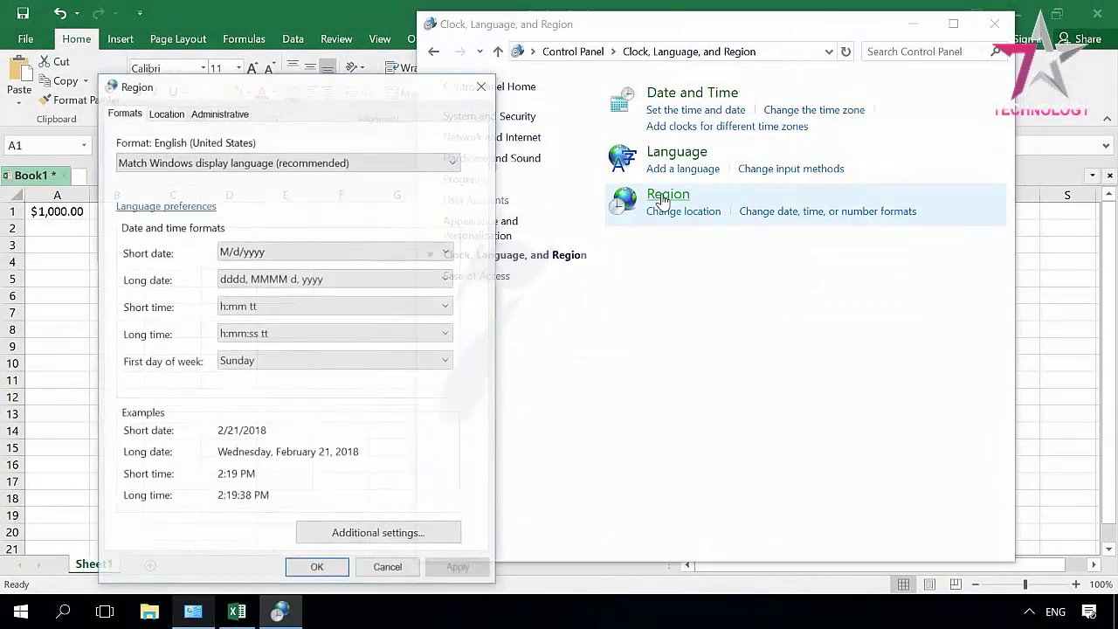
left_click(344, 253)
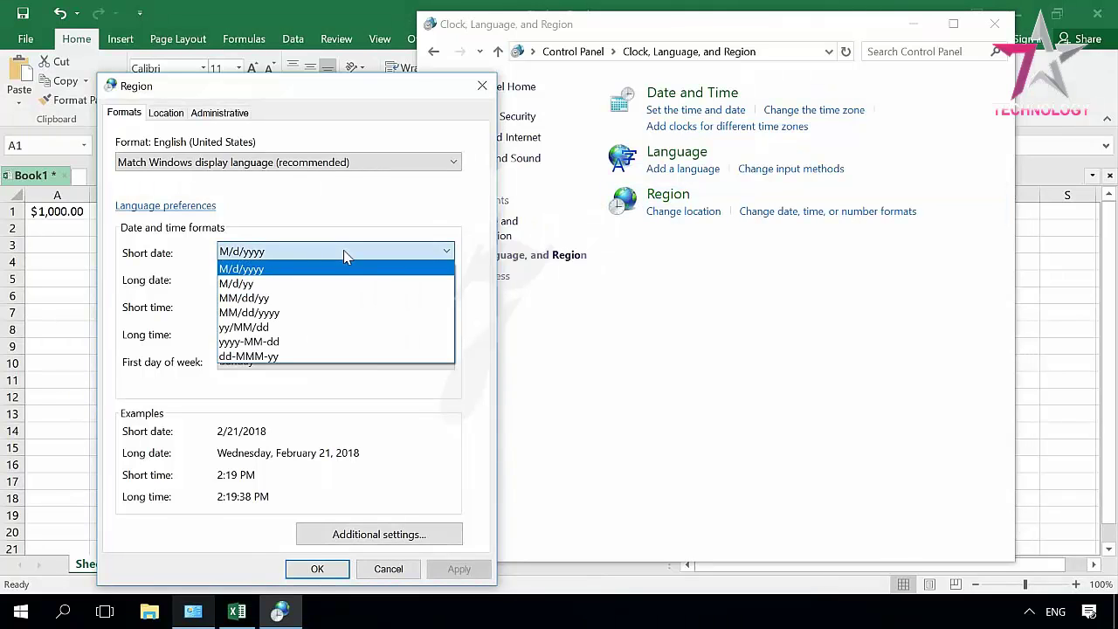
left_click(344, 253)
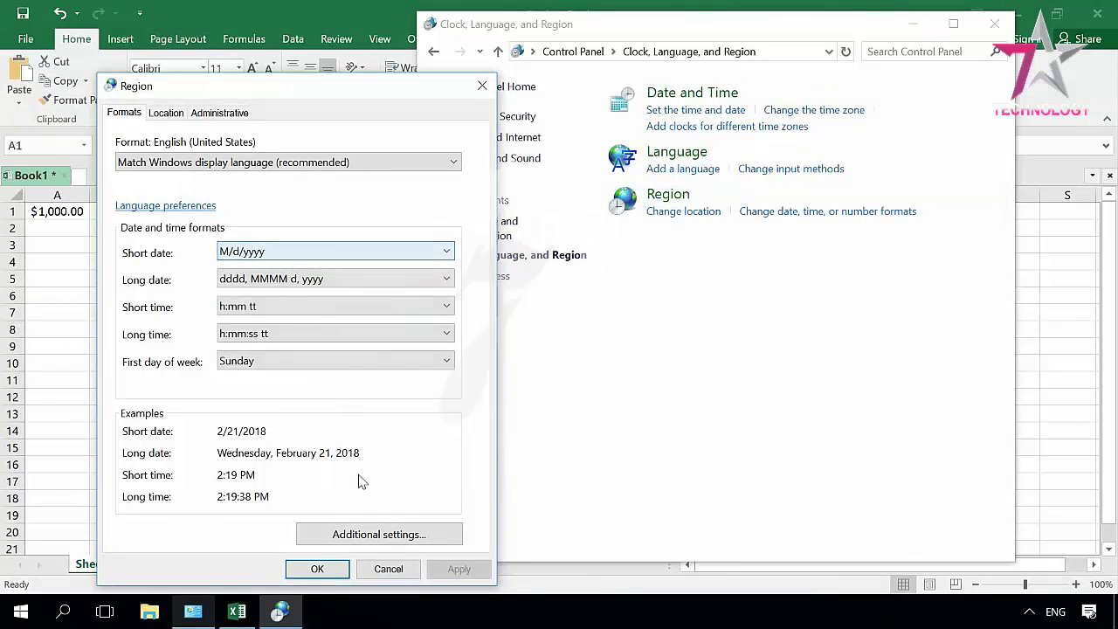
left_click(381, 534)
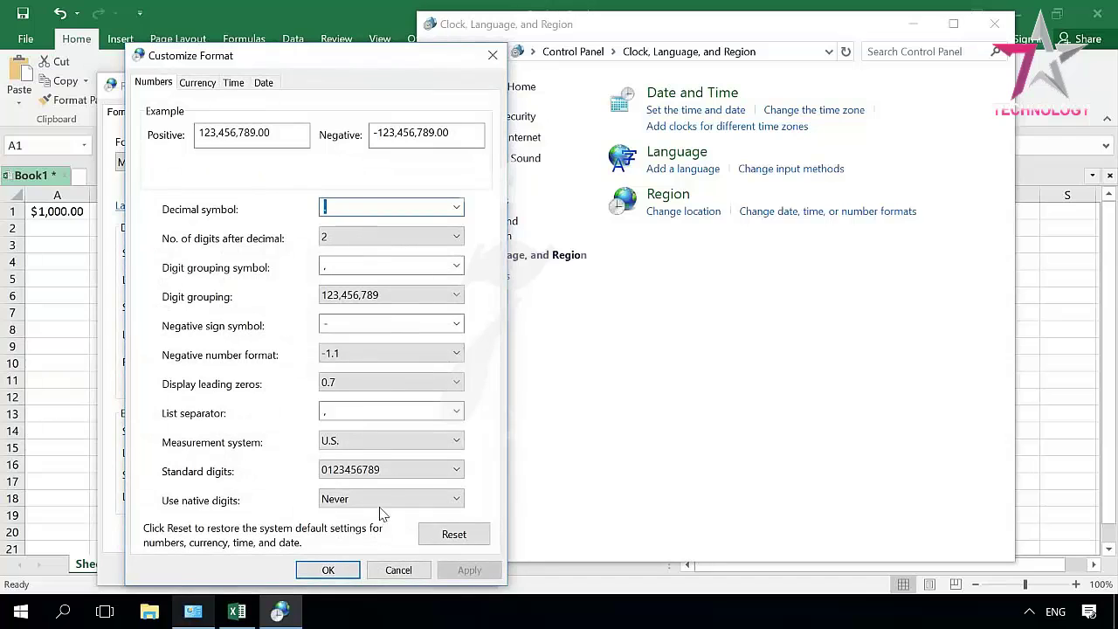
left_click_drag(320, 60, 571, 37)
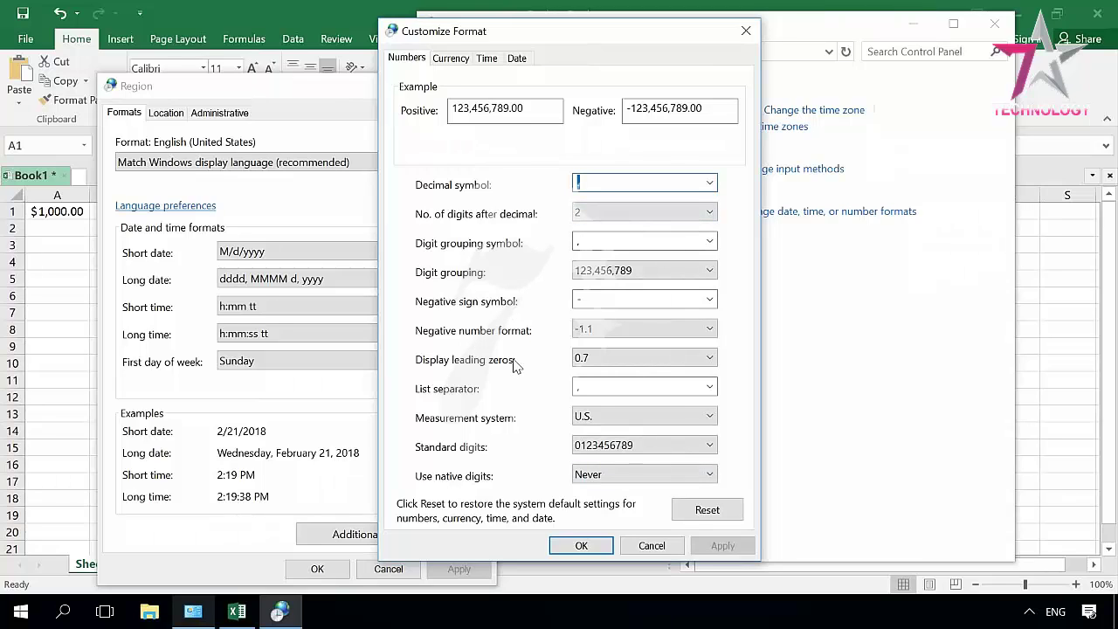
left_click(581, 416)
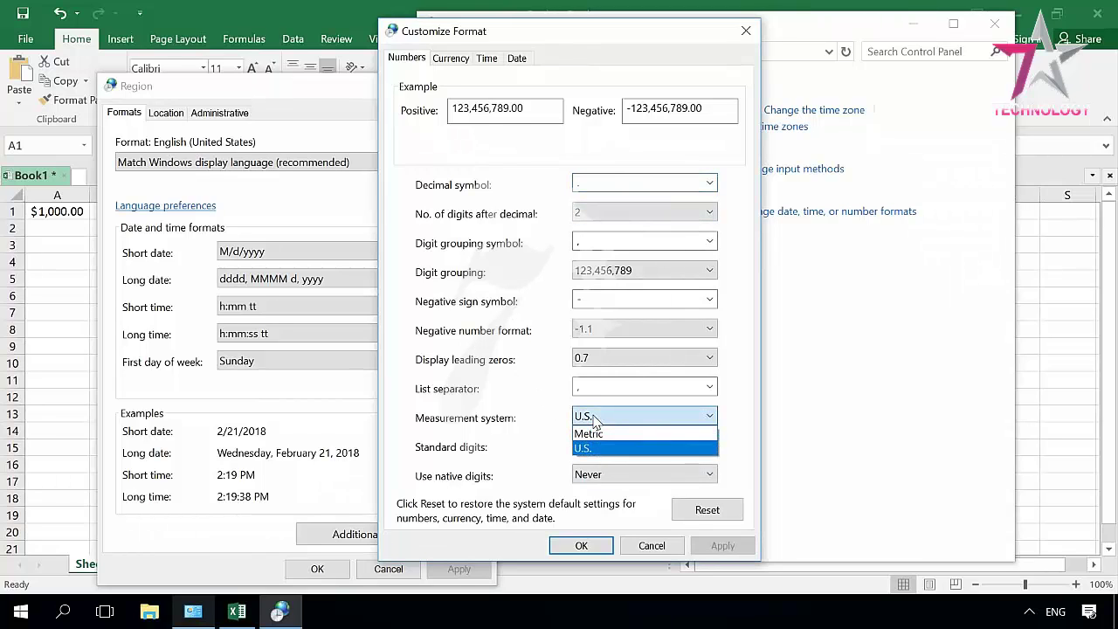
left_click(577, 418)
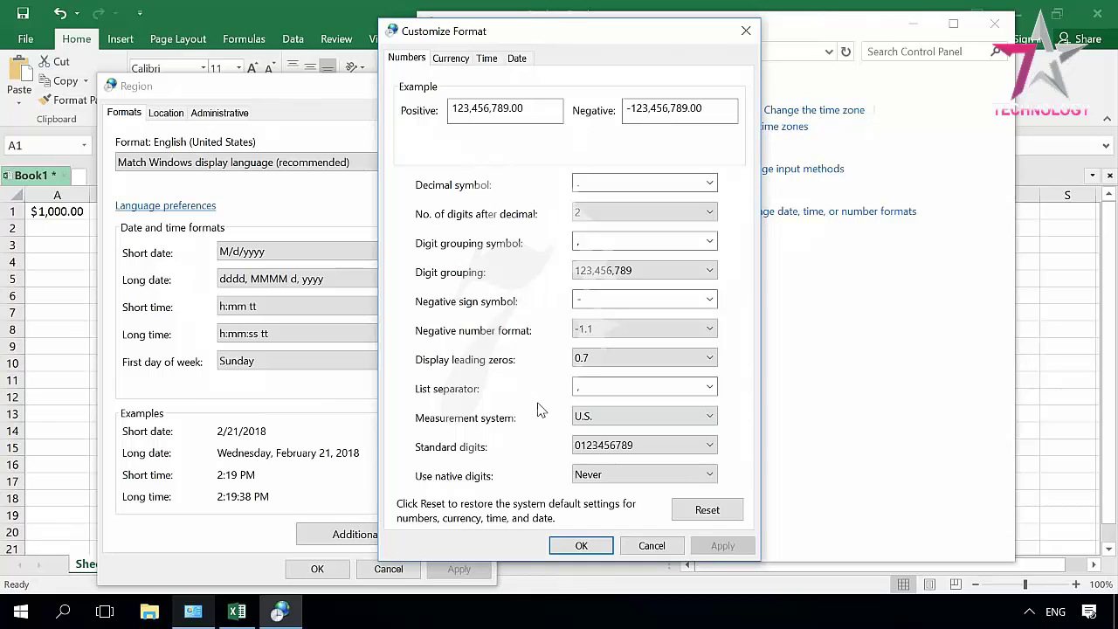
Set the currency symbol to € in the custom format settings and apply the change
left_click(451, 58)
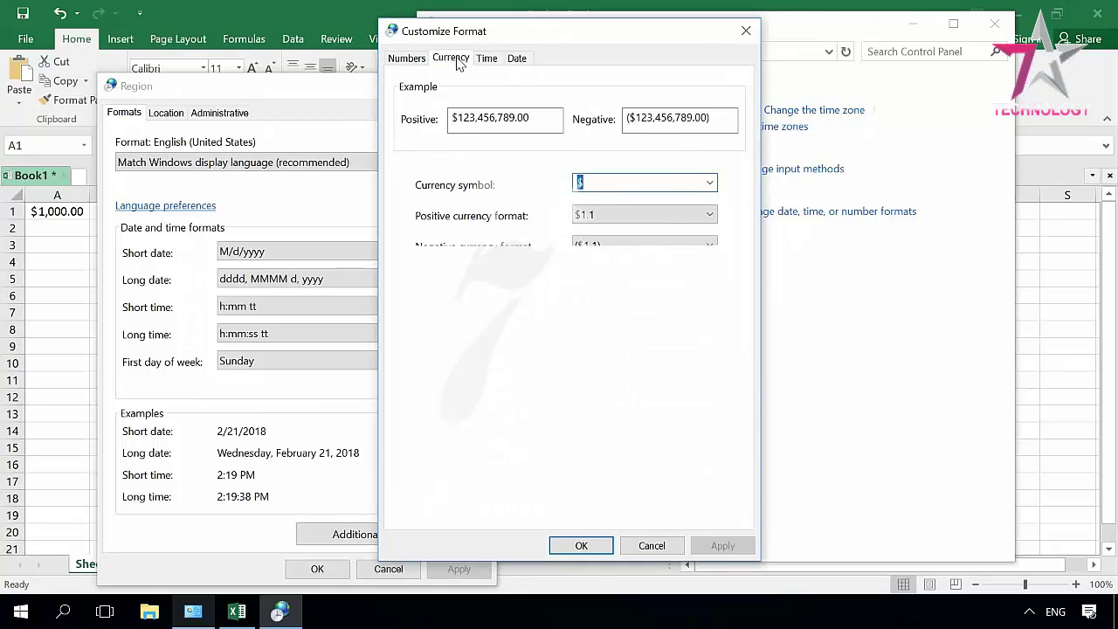
left_click(709, 182)
left_click(578, 217)
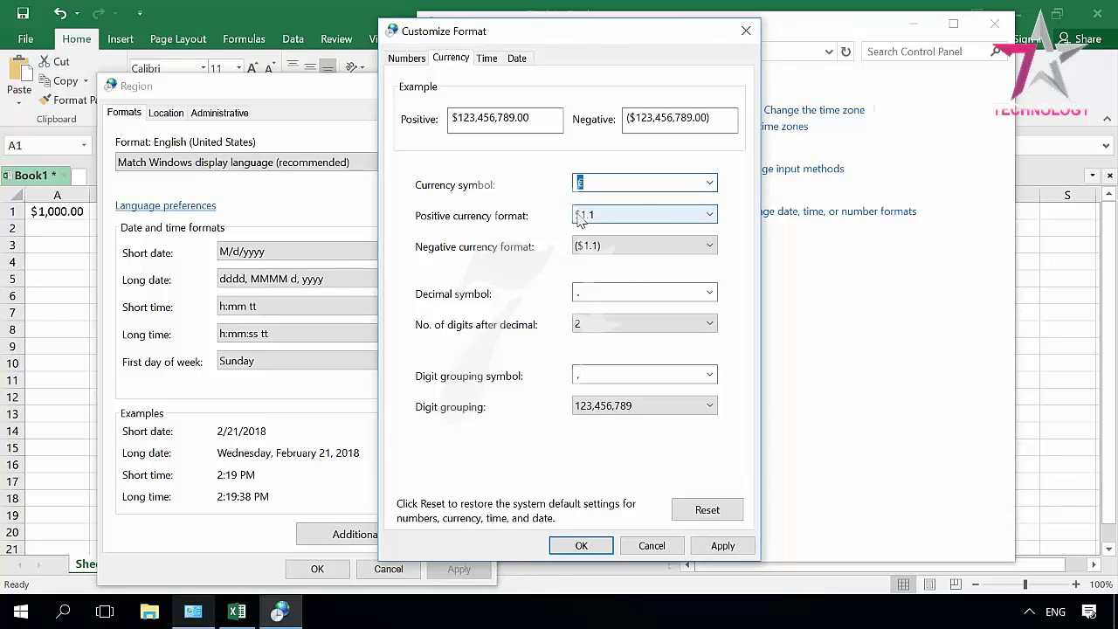
left_click(722, 545)
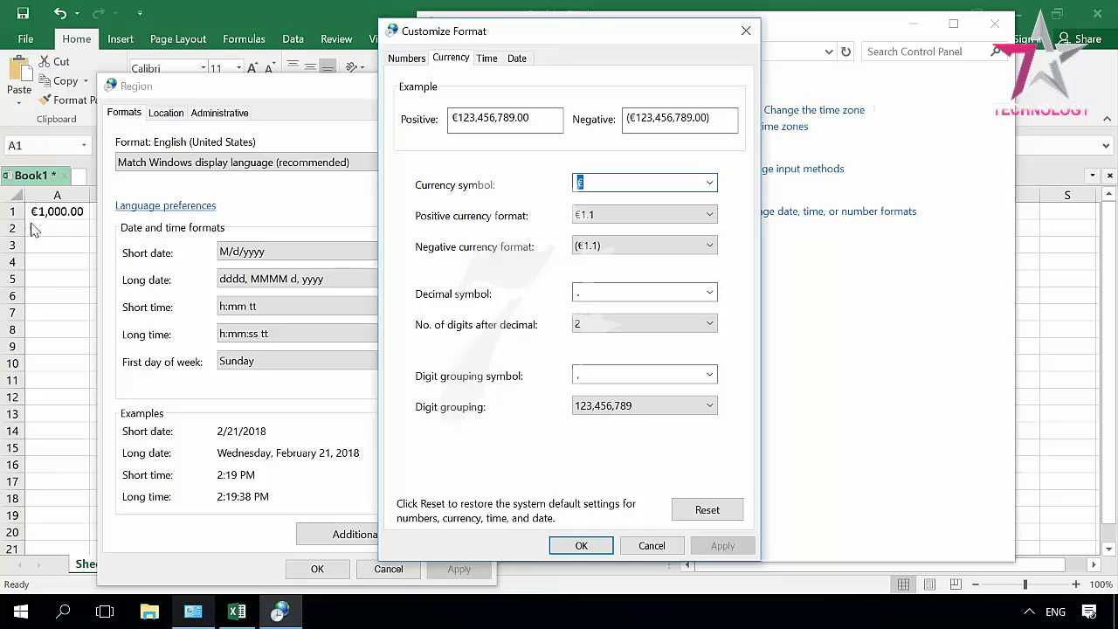
Set the currency symbol back to $ and apply the change
left_click(710, 183)
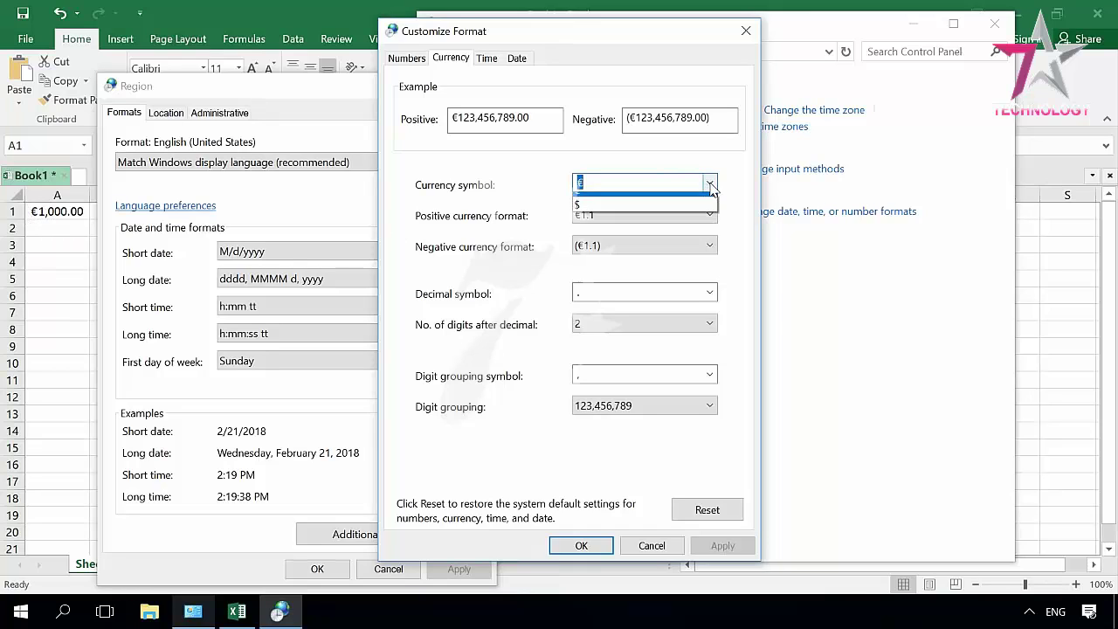
left_click(625, 215)
left_click(723, 545)
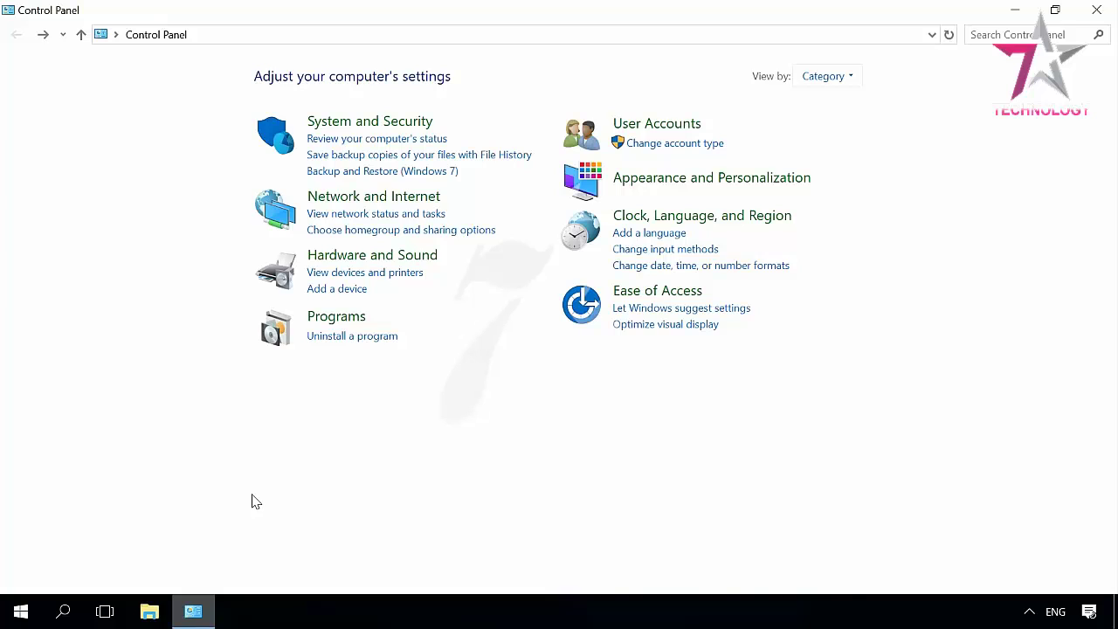
Open the language preferences from Clock, Language, and Region and remove Ukrainian (українська) from the language list
left_click(729, 224)
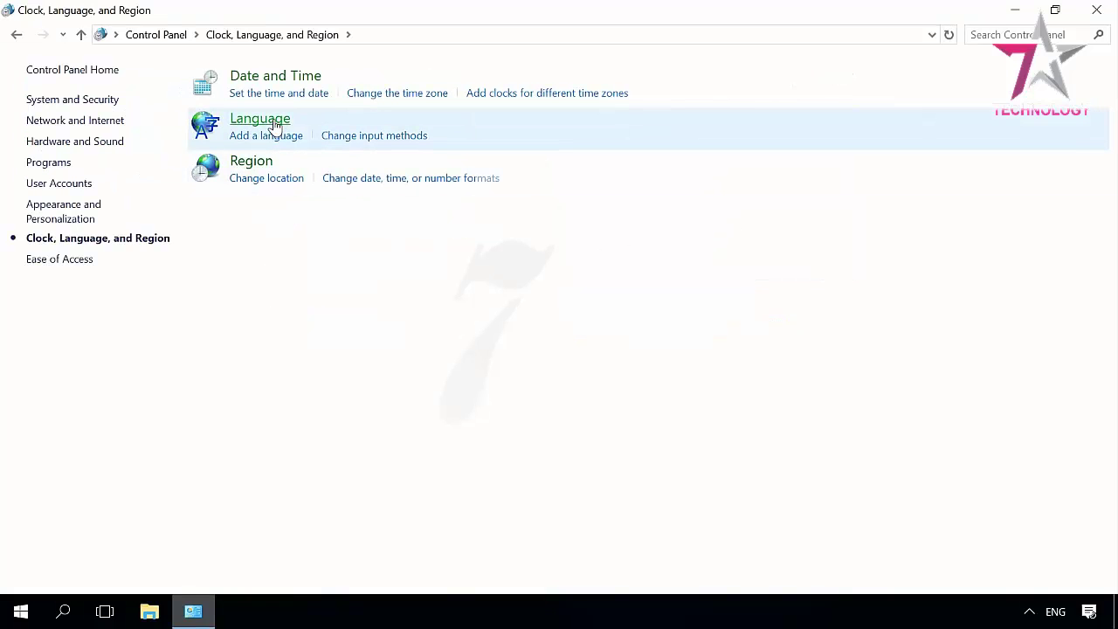
left_click(275, 125)
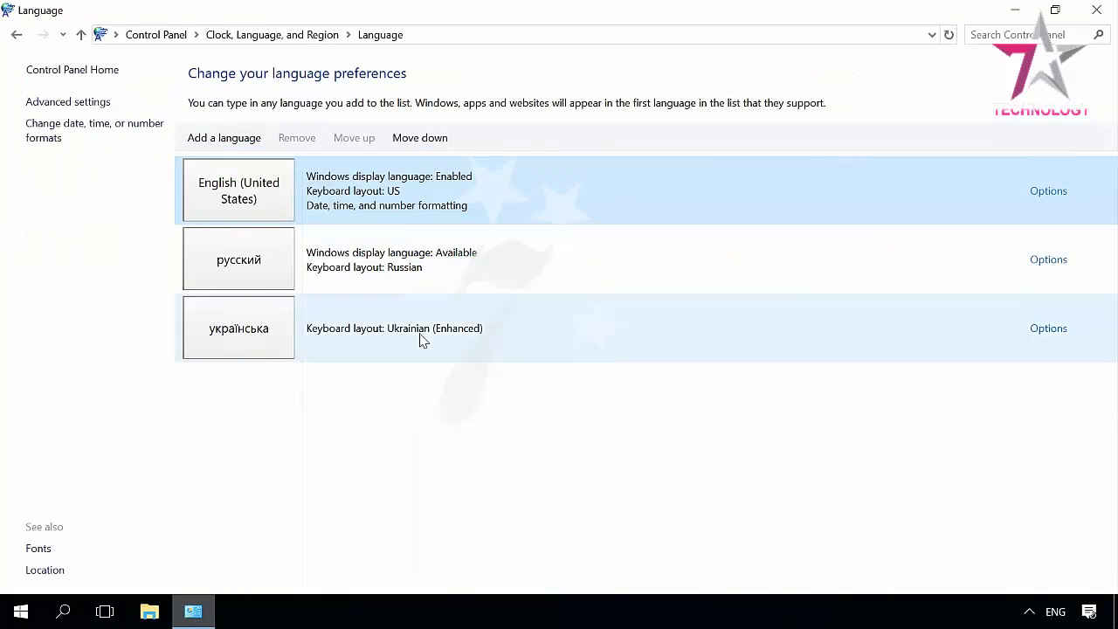
left_click(420, 339)
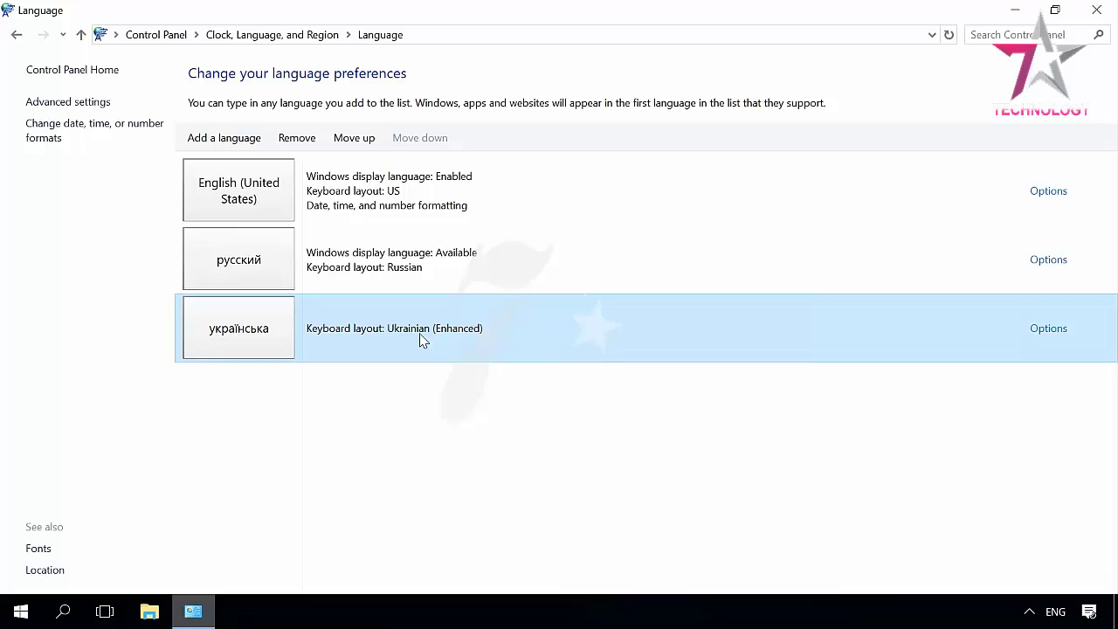
left_click(299, 138)
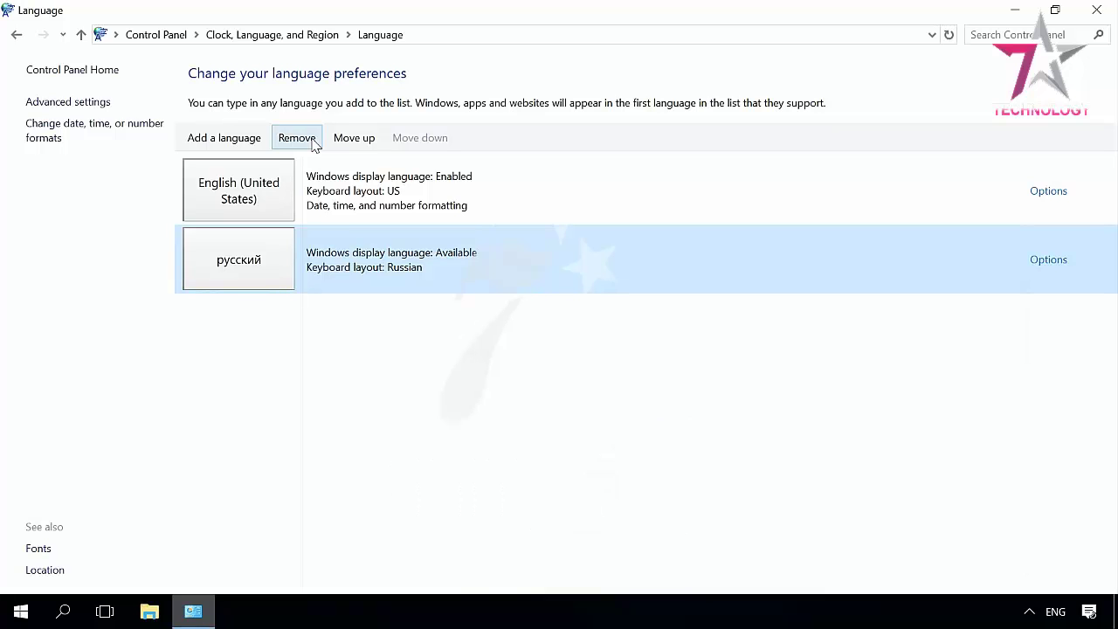
Run lpksetup, uninstall the Russian (русский) display language, and restart Windows to complete the removal
key("super+r")
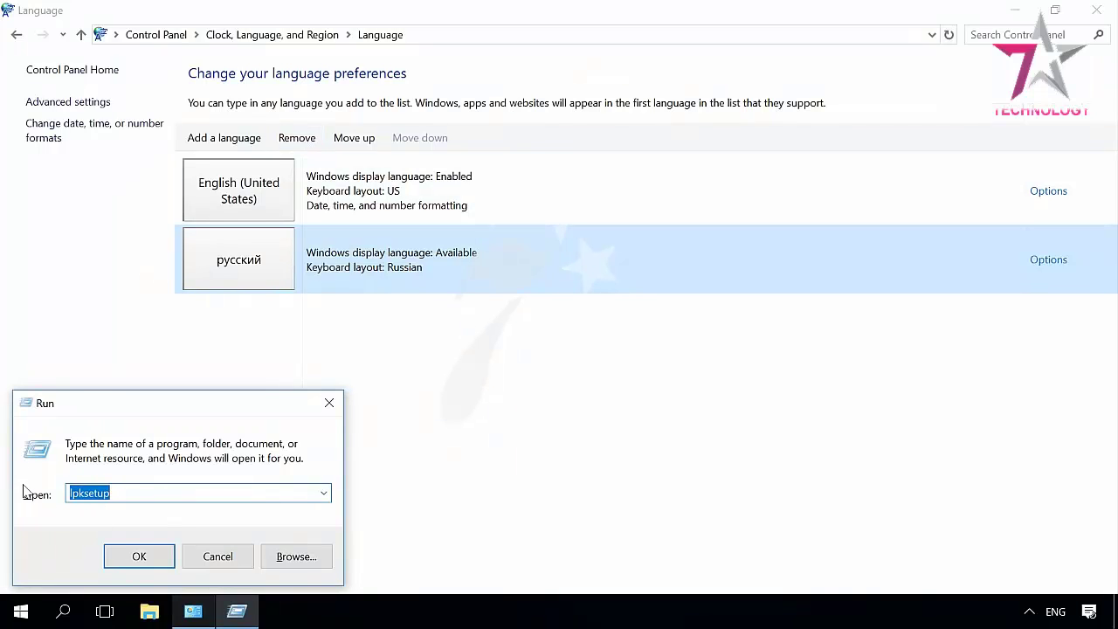
left_click(135, 558)
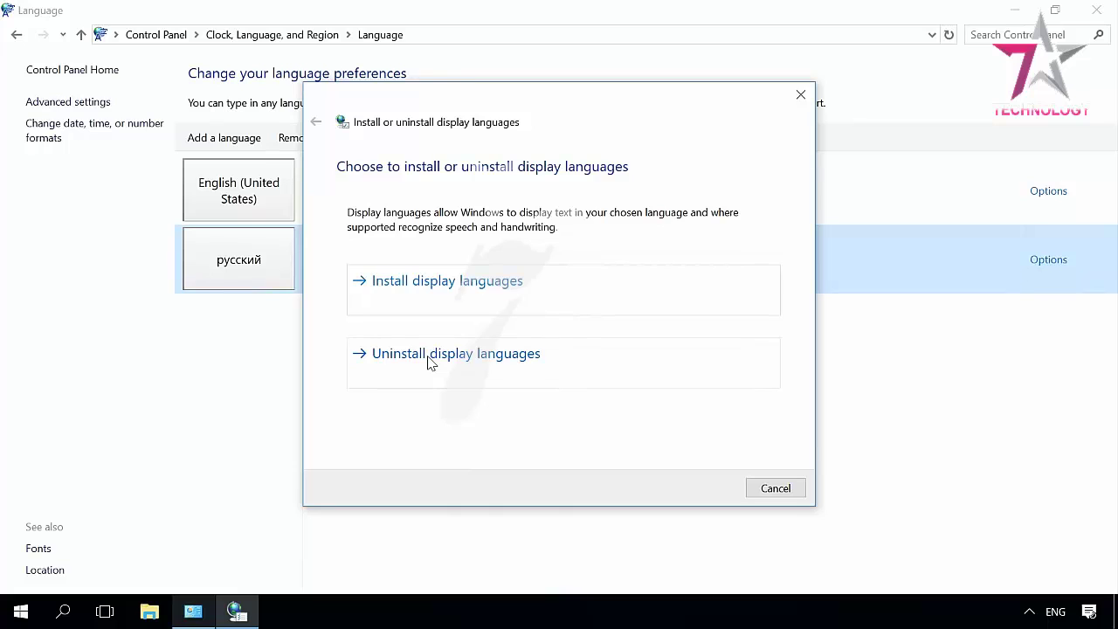
left_click(429, 362)
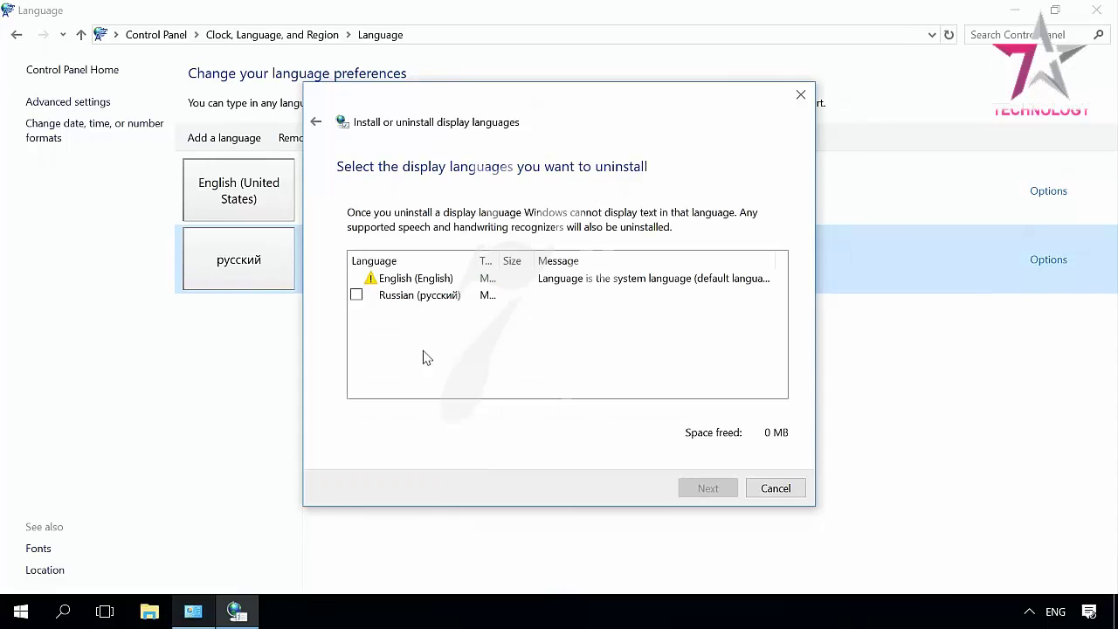
left_click(356, 295)
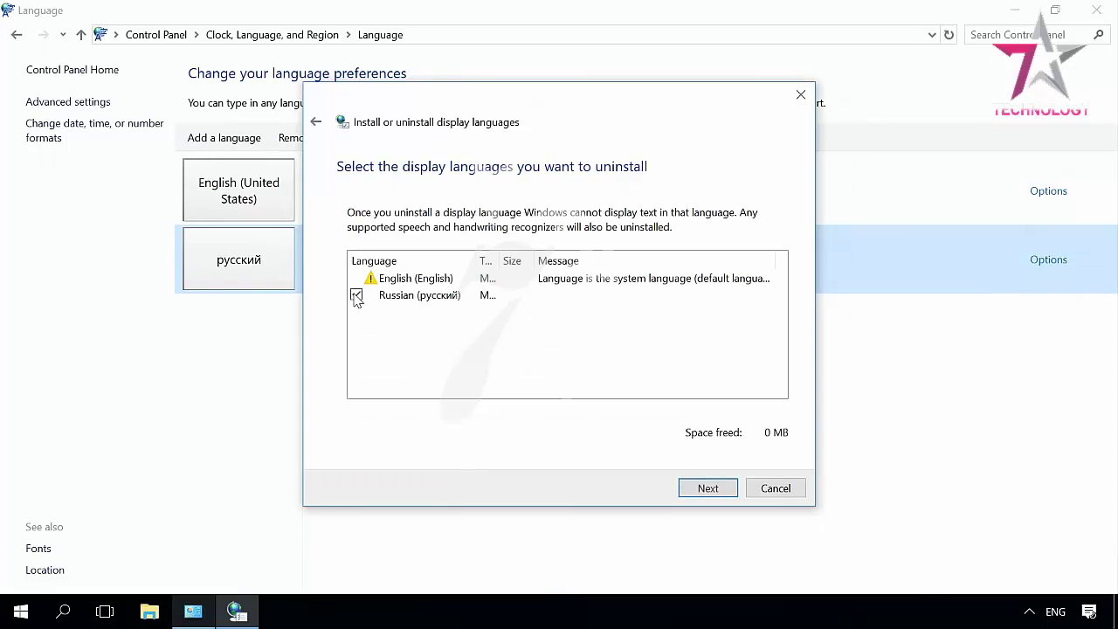
left_click(706, 488)
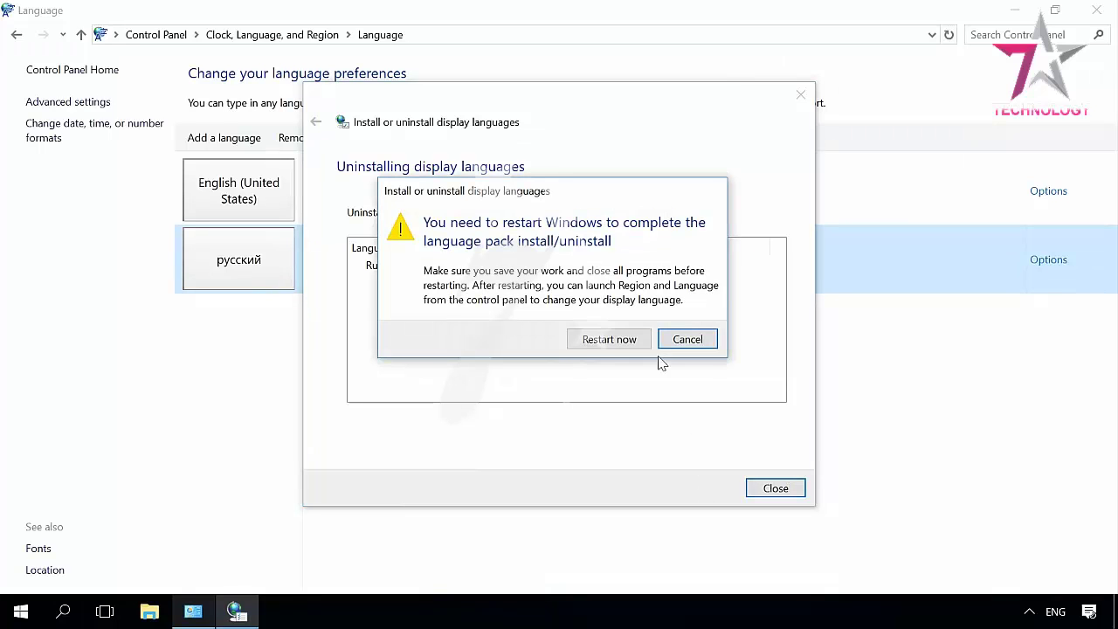
left_click(609, 340)
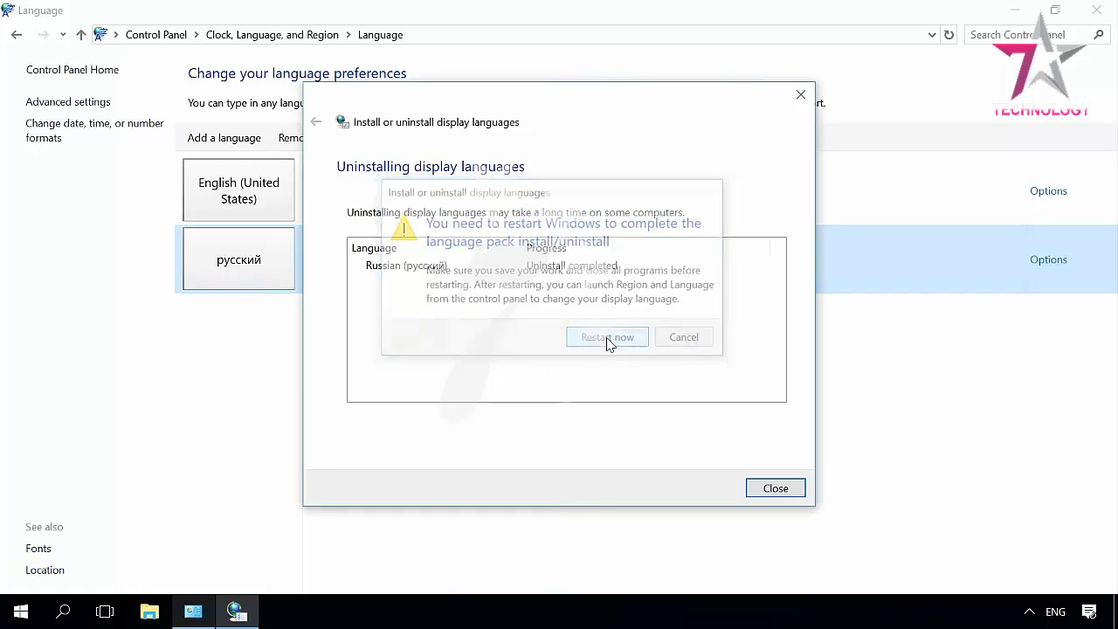